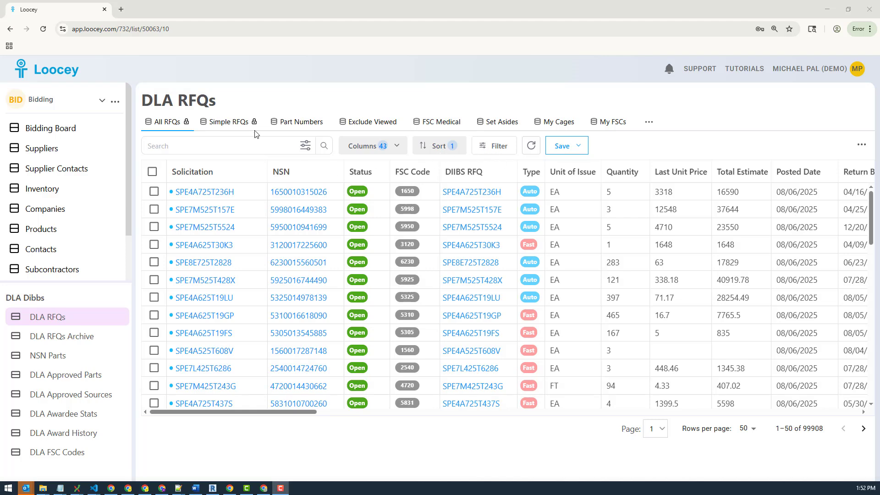
click(499, 147)
click(307, 270)
click(397, 207)
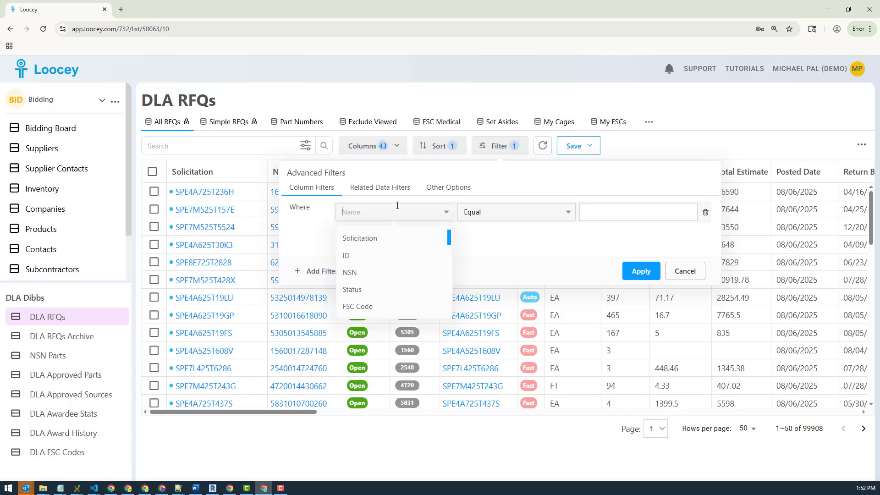
click(470, 247)
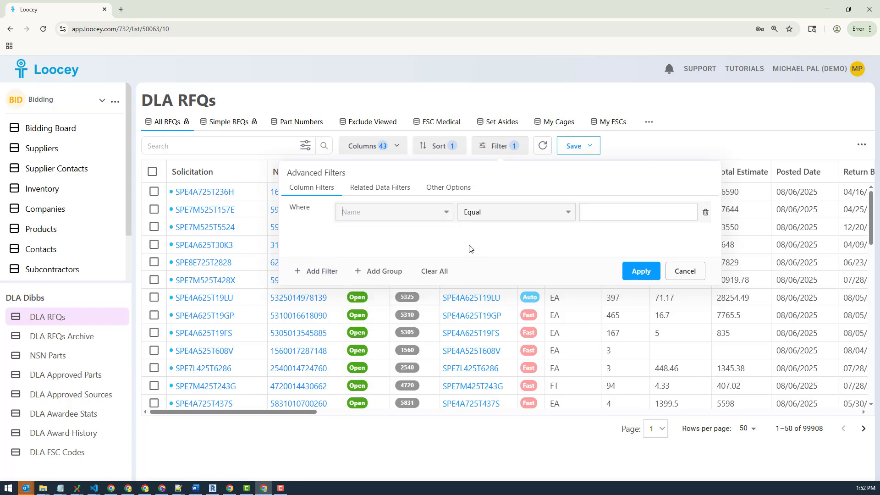
click(685, 271)
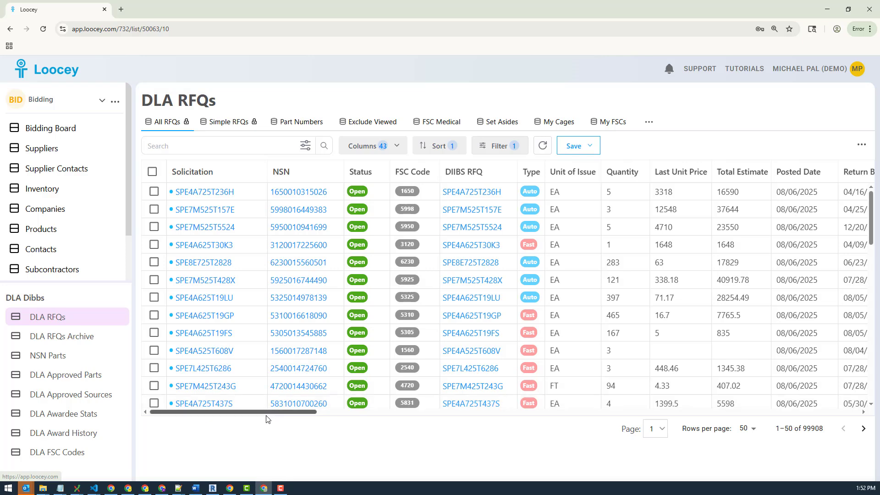
drag(259, 411, 862, 410)
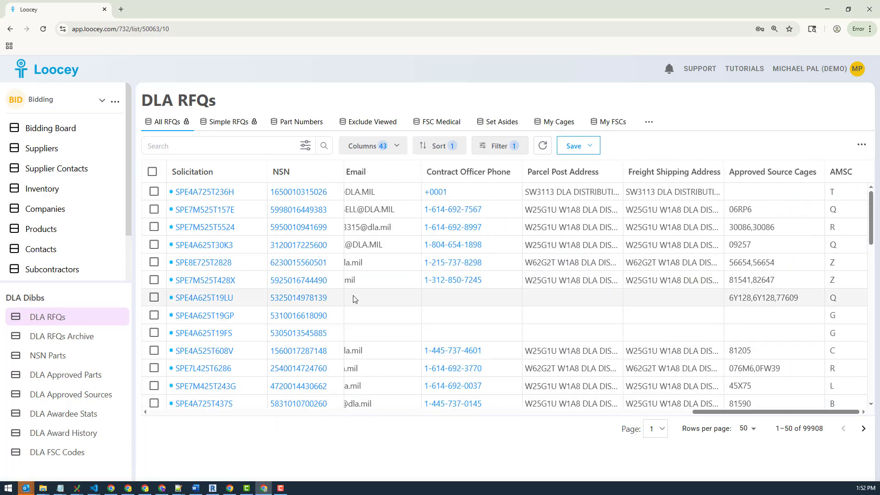
click(310, 369)
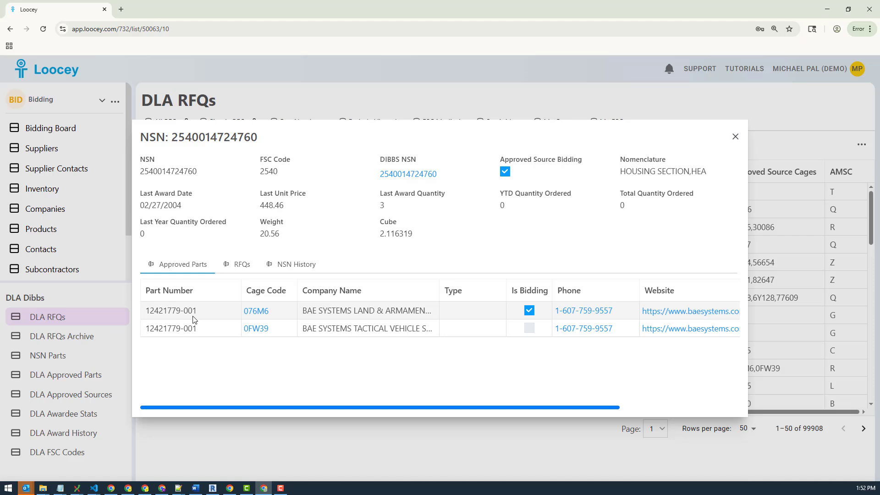
drag(202, 312, 143, 311)
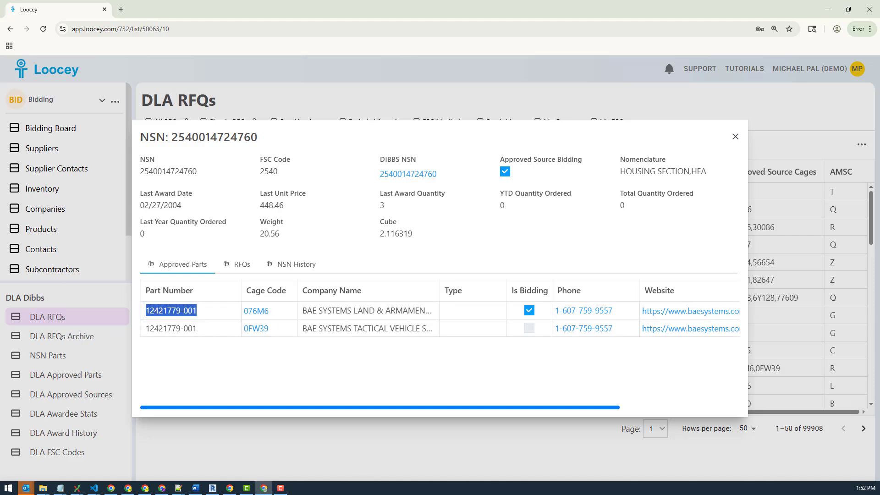
key(alt+Tab)
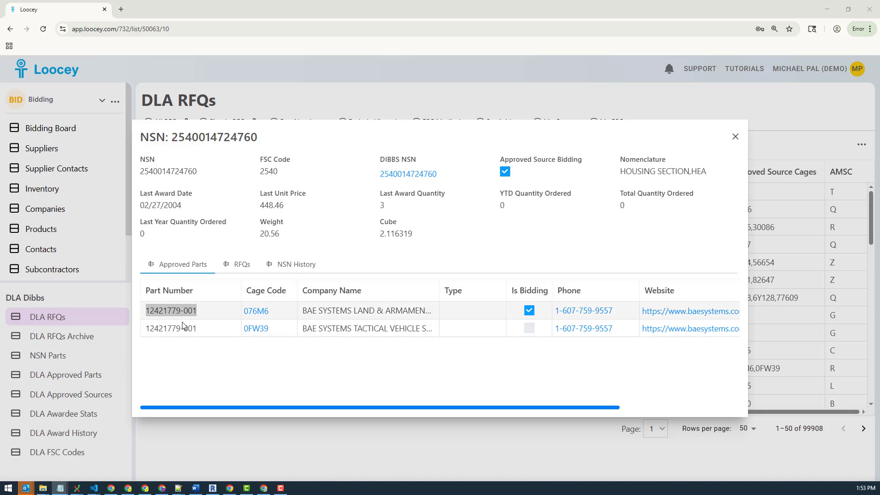
click(735, 139)
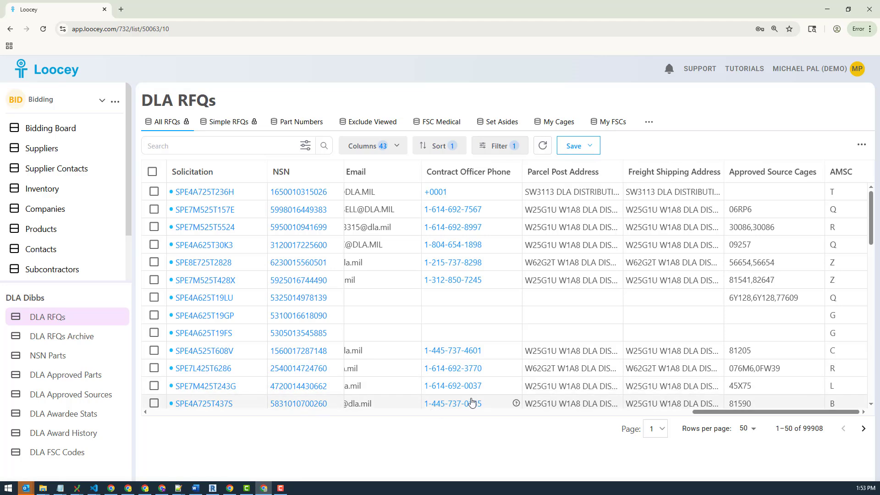
scroll(349, 382, down, 15)
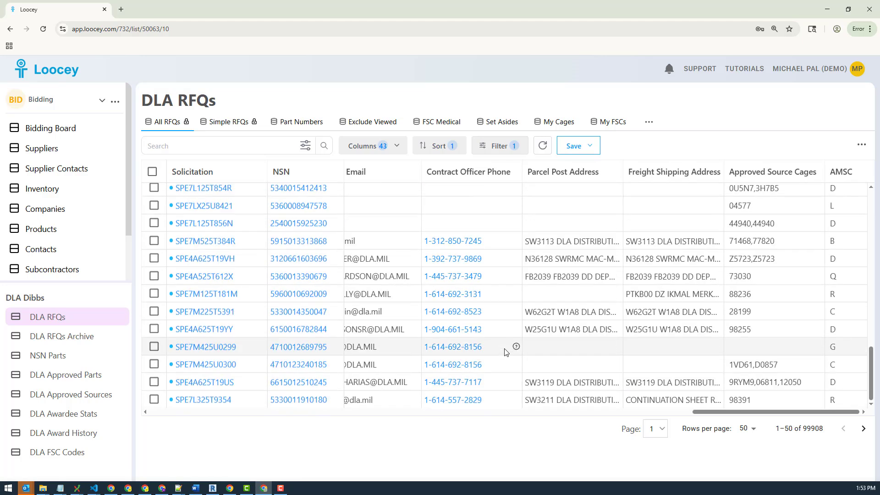
click(293, 382)
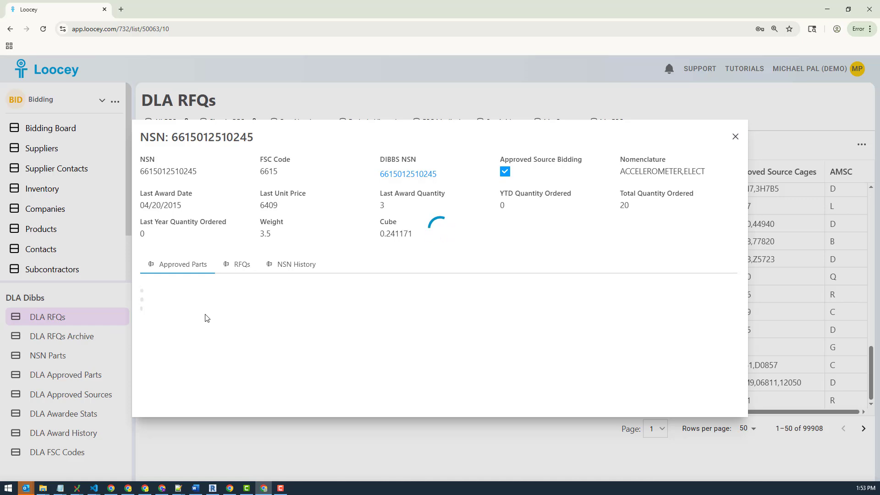
drag(200, 320, 144, 318)
key(alt+Tab)
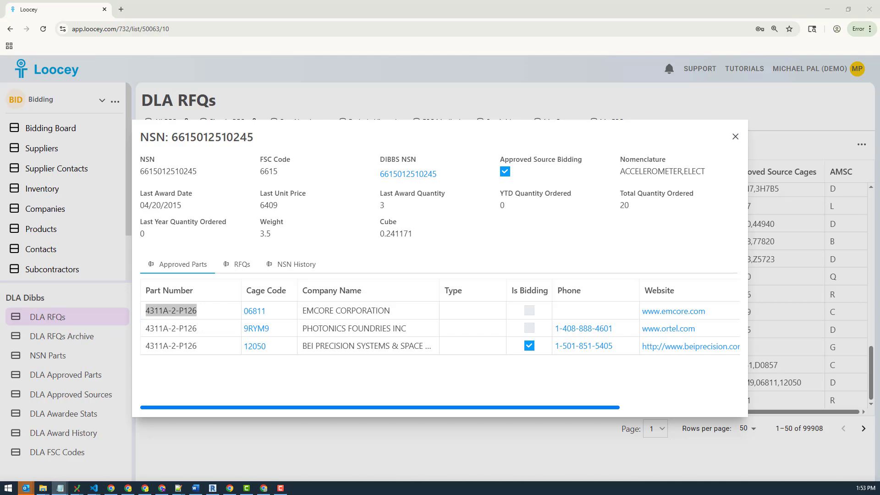
click(735, 136)
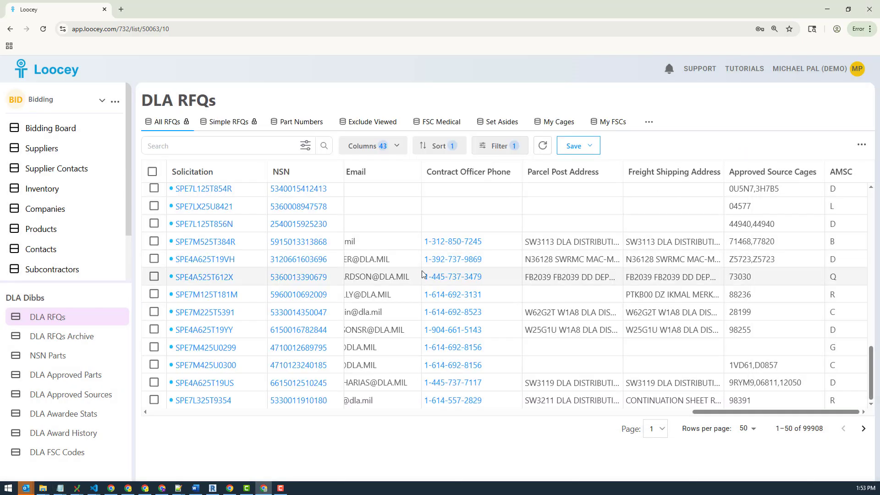
click(298, 261)
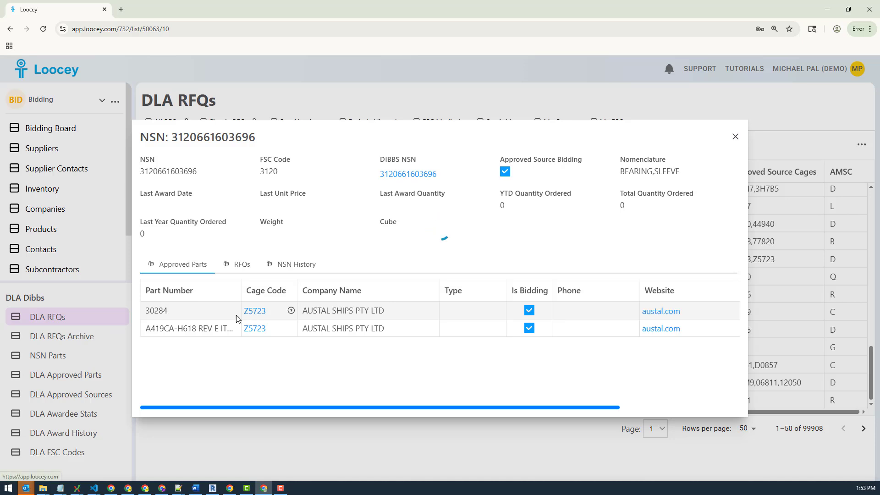
double_click(168, 311)
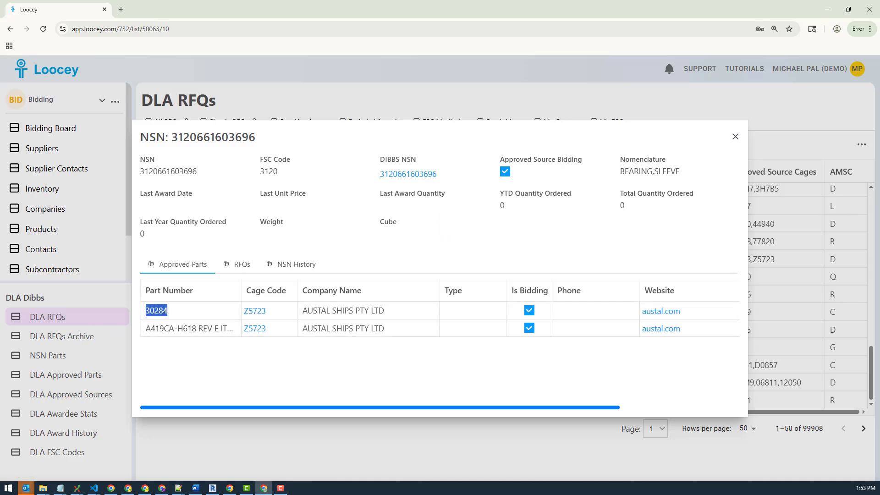
key(alt+Tab)
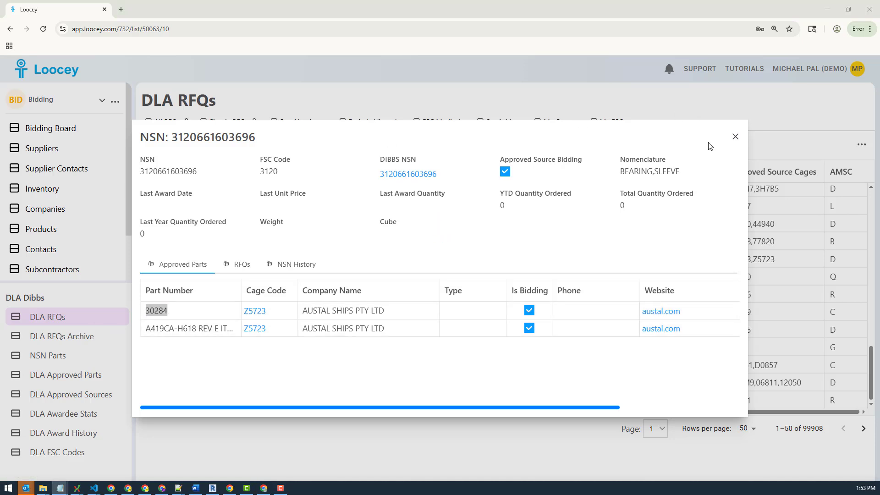
click(735, 136)
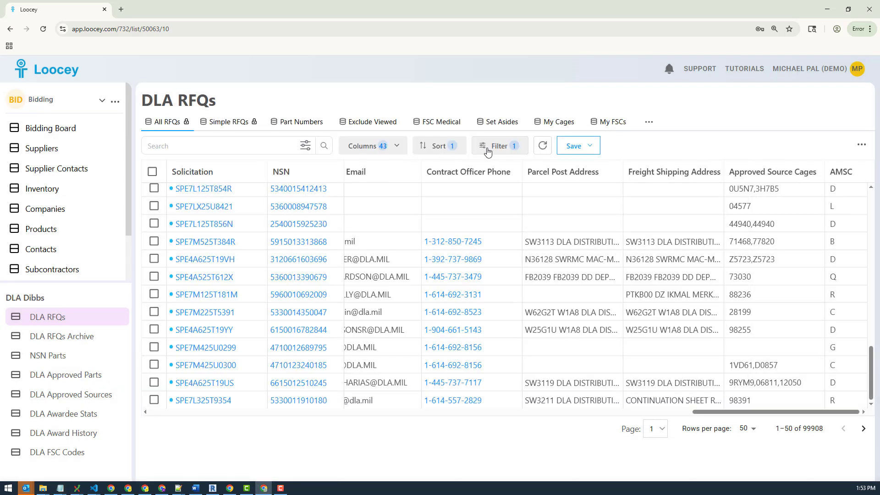
Set the advanced filter's column to Tech Docs and look at the values it offers.
click(505, 146)
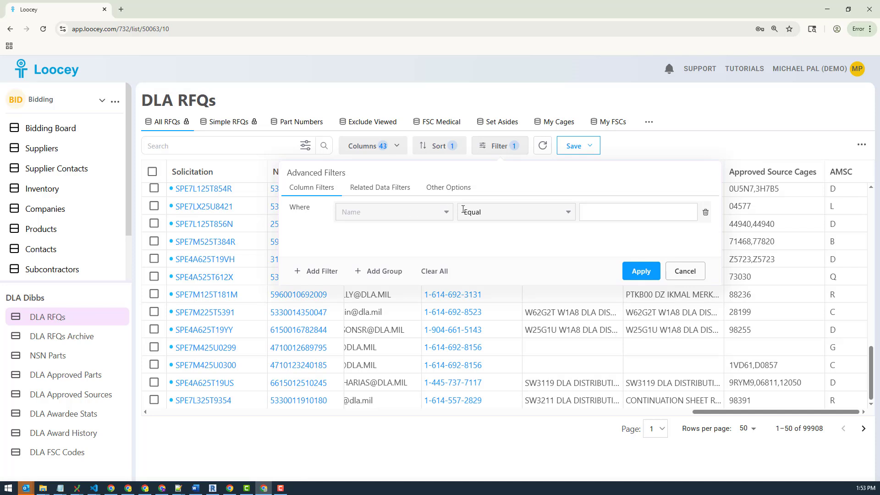
click(445, 212)
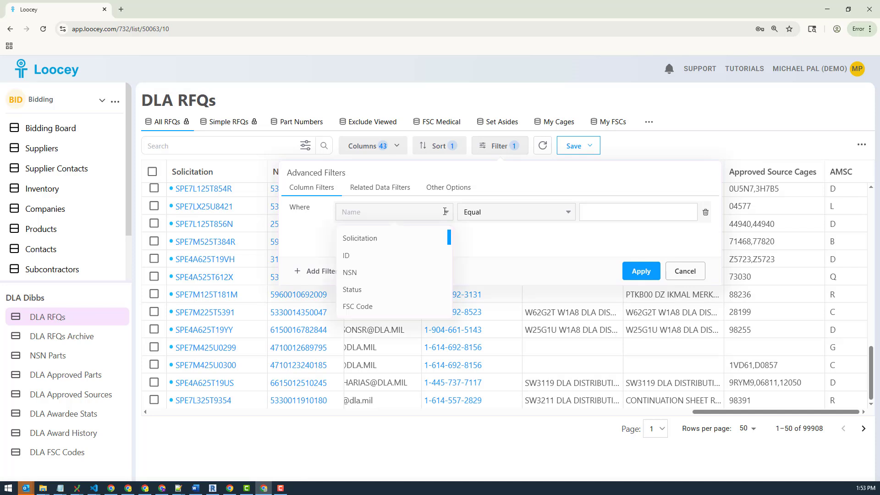
text(te)
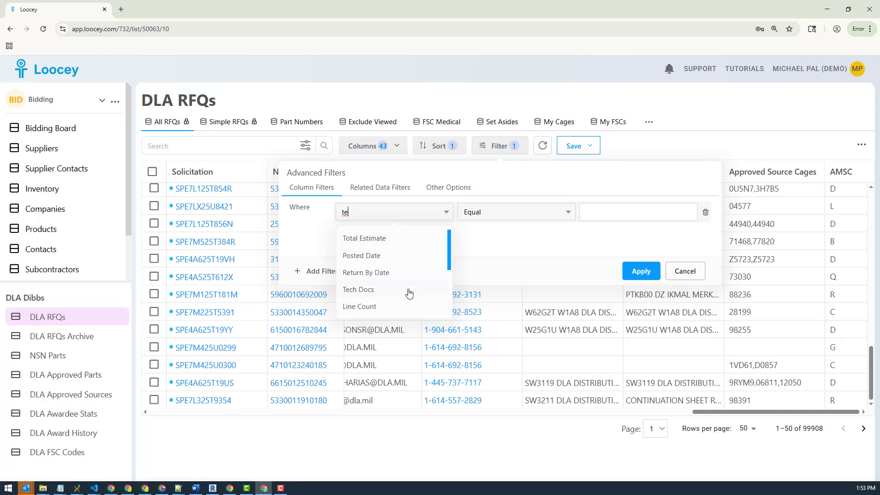
click(408, 289)
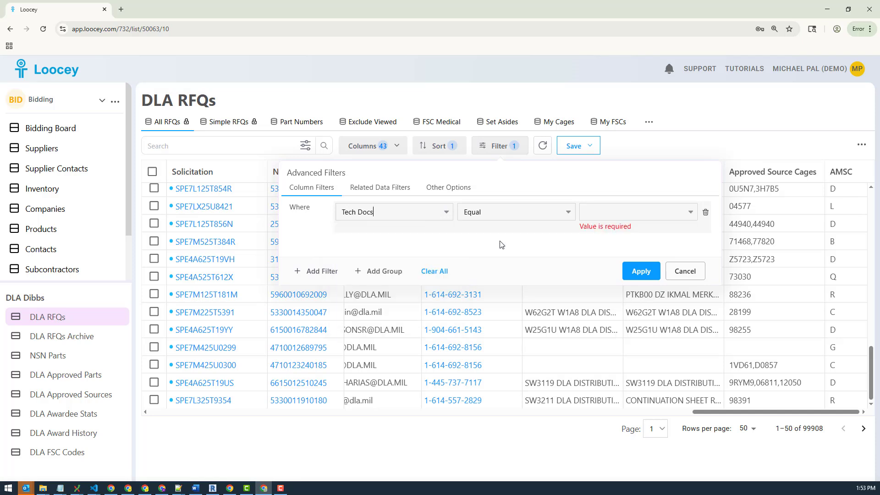
click(623, 219)
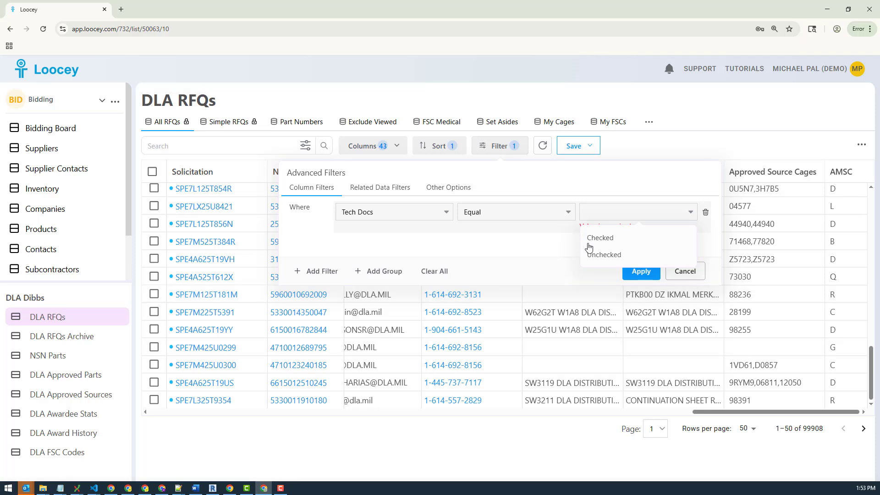
click(469, 247)
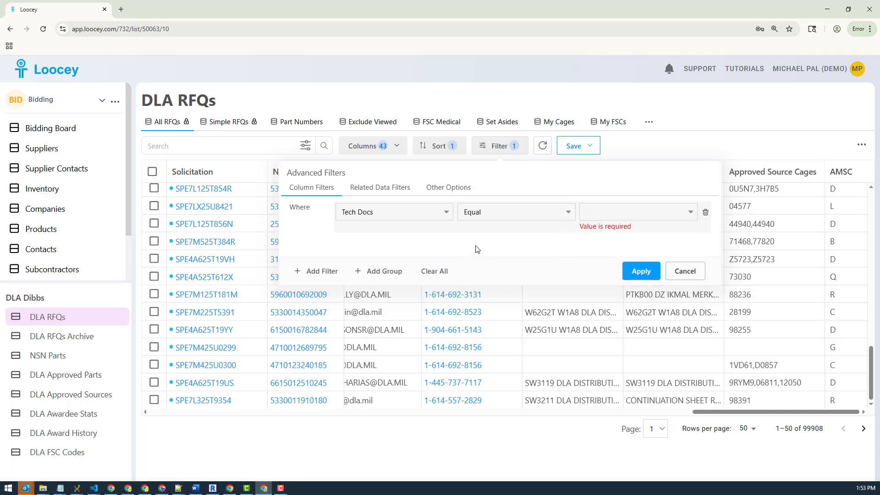
click(603, 218)
click(460, 250)
Search the filter's column choices for "ap".
click(400, 210)
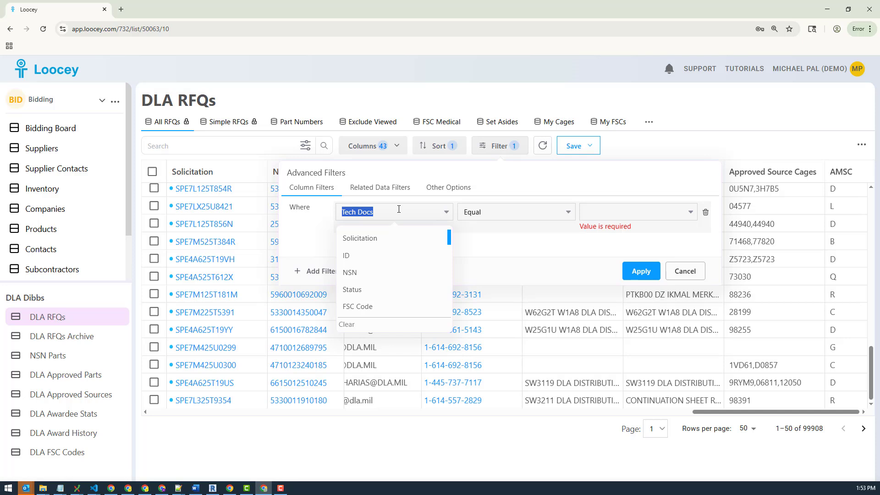
key(BackSpace)
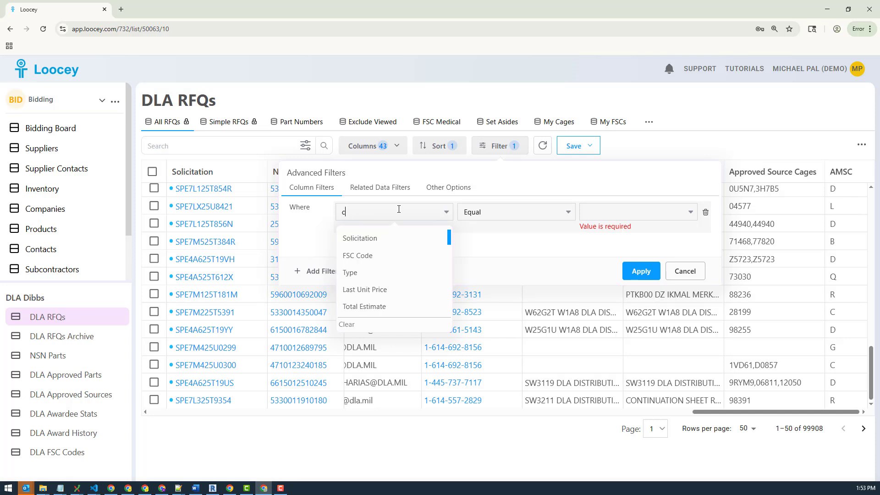
text(ap)
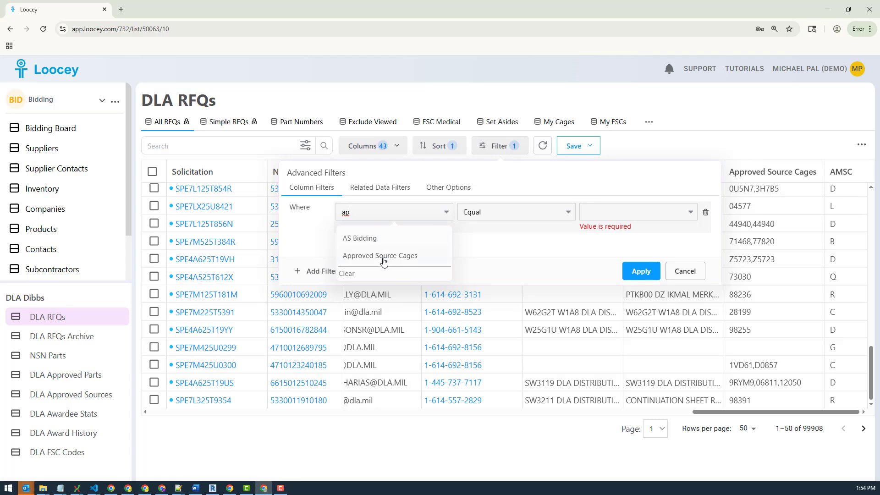
double_click(376, 217)
key(ctrl+a)
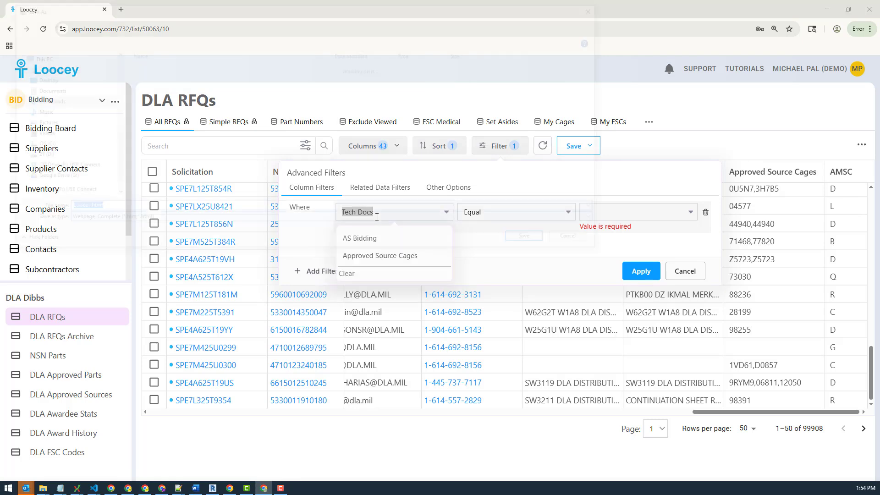
key(ctrl+s)
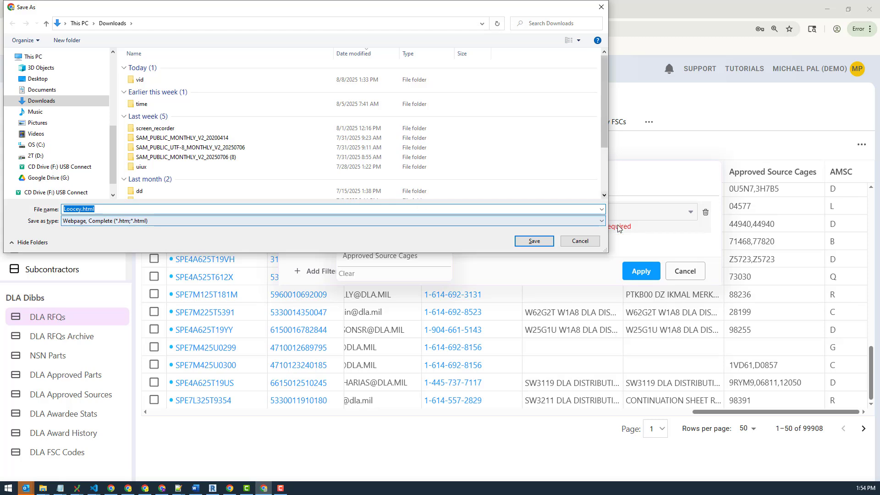
click(578, 241)
Change the advanced filter's column from Tech Docs to NSN.
click(386, 211)
key(ctrl+a)
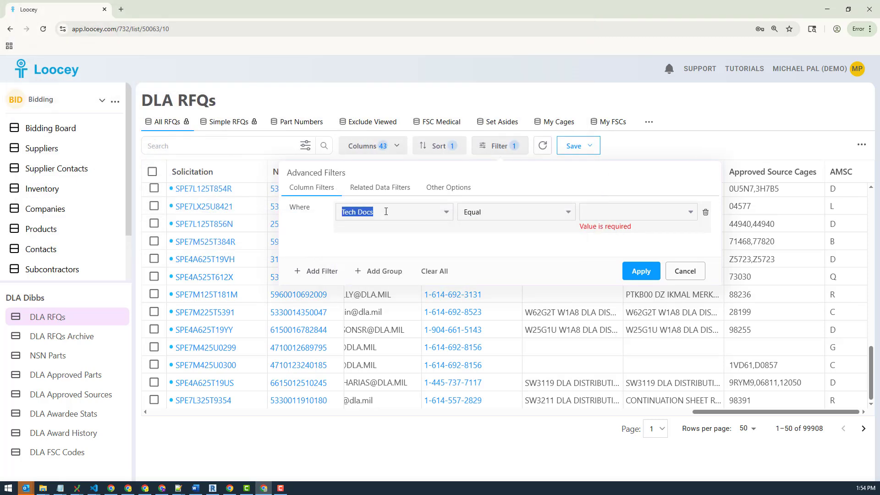
text(ns)
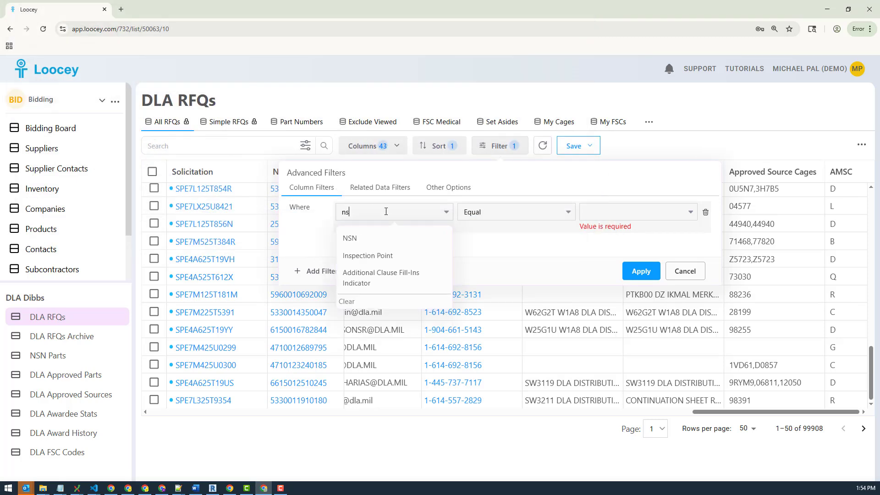
click(384, 236)
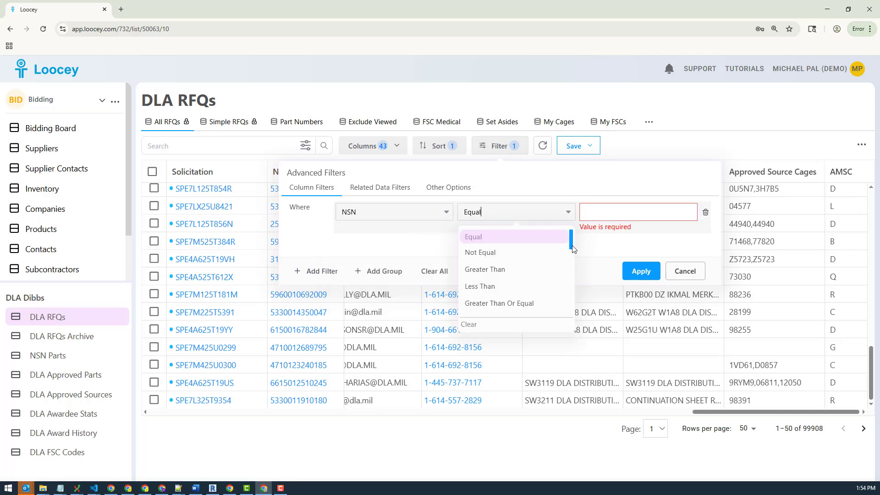
Set the NSN filter's condition to Starts With Any.
key(ctrl+a)
text(star)
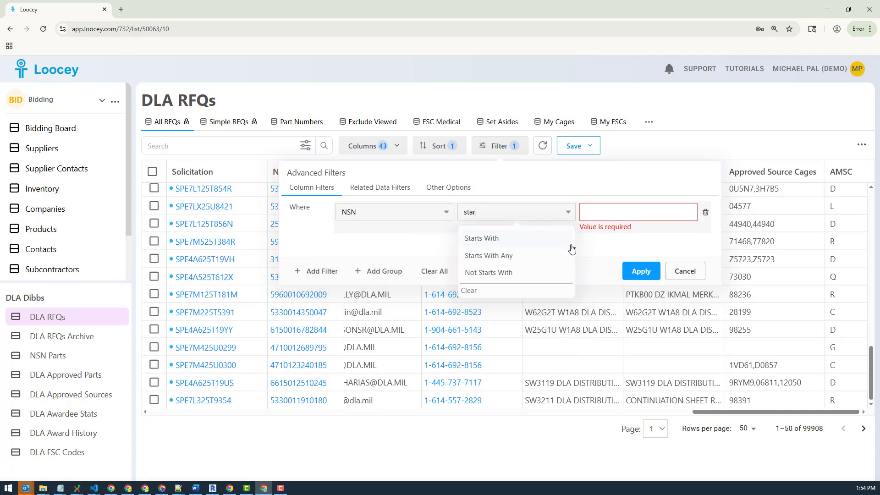
click(489, 260)
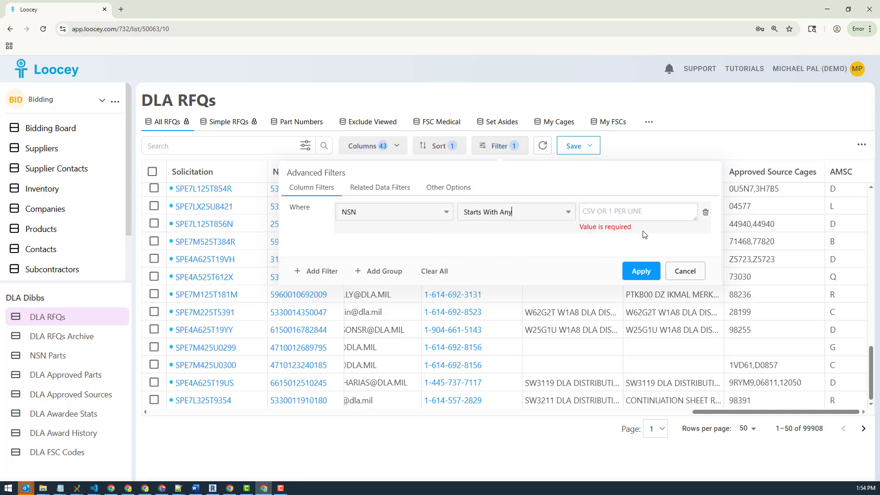
Change the NSN filter's condition to Ends With Any.
click(547, 217)
key(ctrl+a)
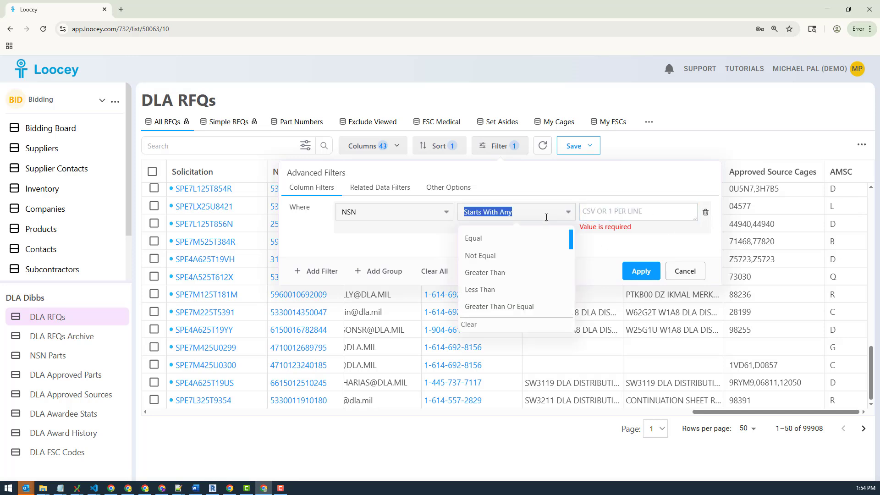
text(end)
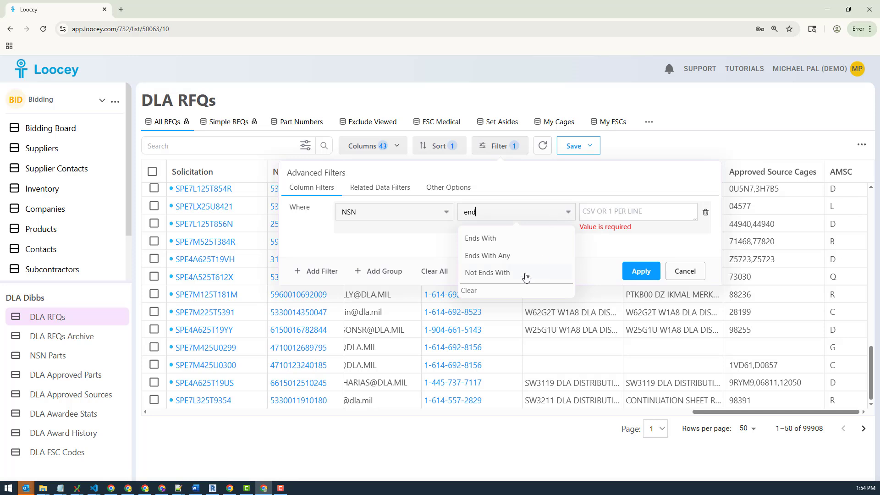
click(510, 260)
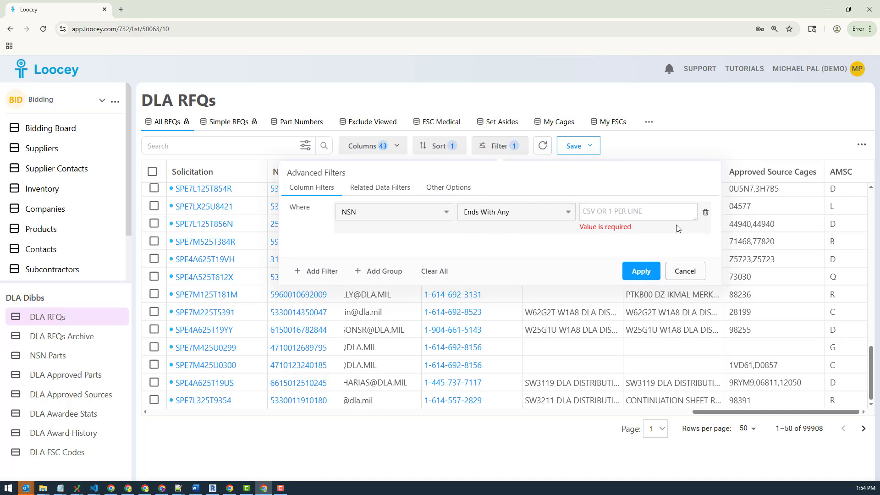
Delete the NSN condition from the advanced column filters.
click(706, 215)
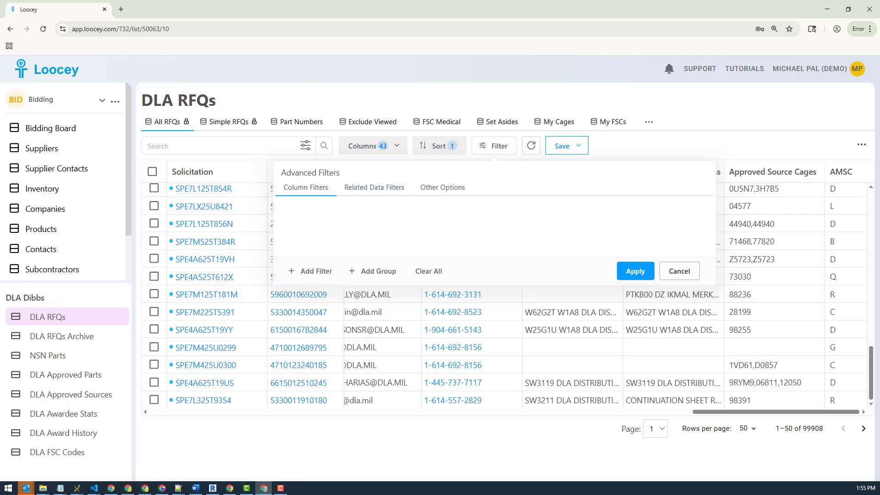
Switch to Notepad and review the heading and the list of part numbers collected for the search.
click(60, 488)
drag(456, 196, 396, 152)
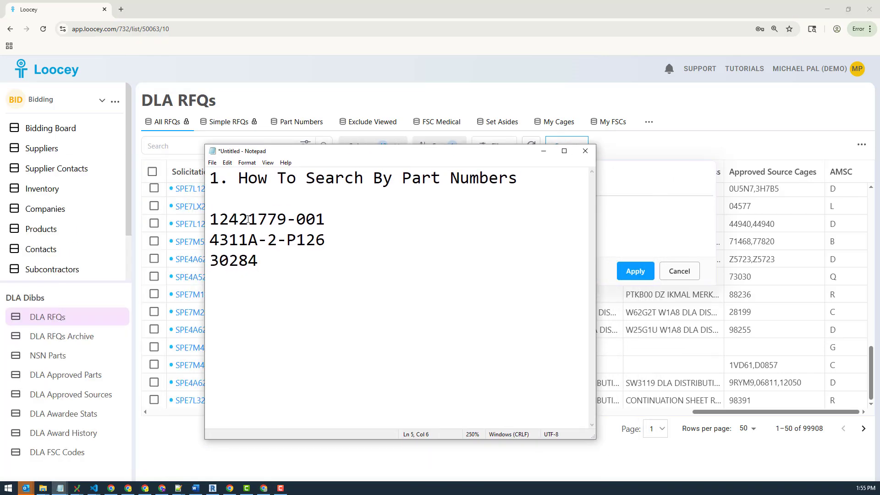
drag(229, 196, 149, 168)
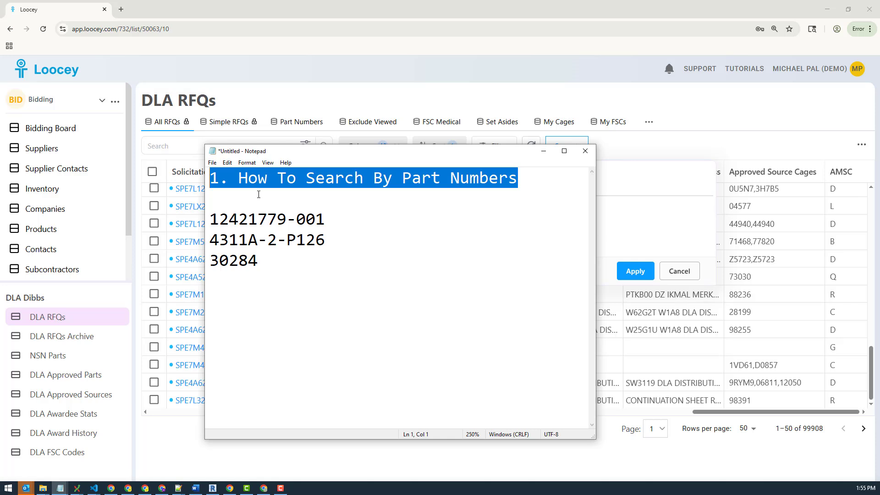
click(360, 203)
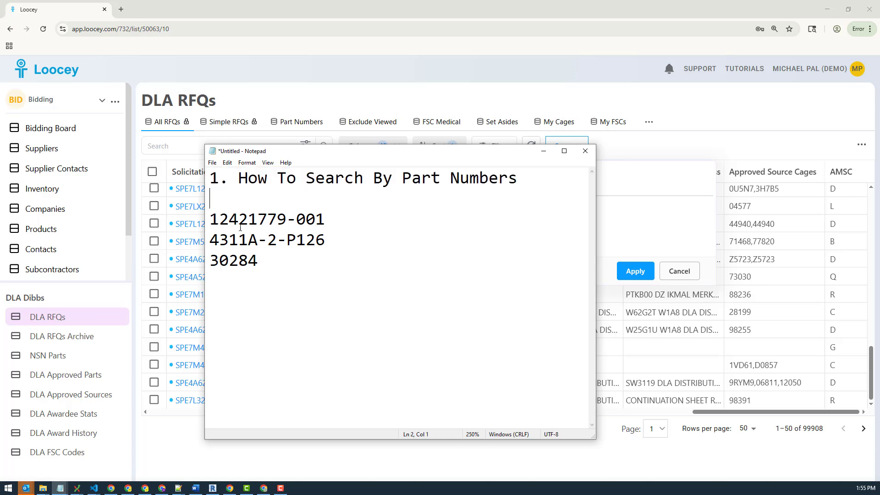
drag(238, 178, 517, 180)
drag(259, 261, 210, 219)
click(420, 219)
drag(371, 158, 356, 159)
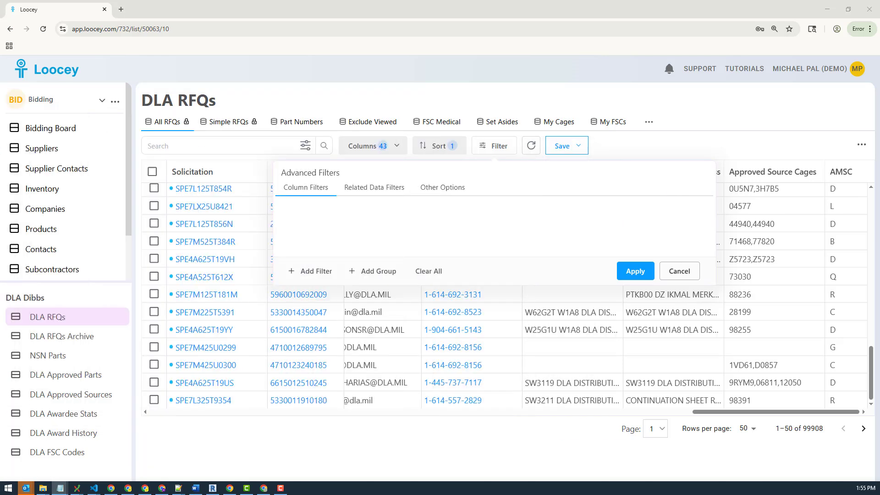
Add a related data filter in Loocey that uses the NSN > NSN Parts > DLA Approved Parts list.
click(369, 186)
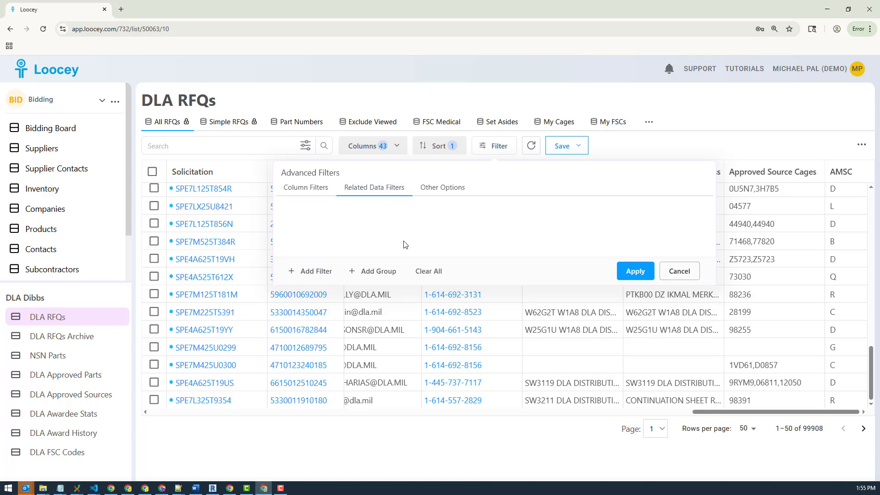
click(317, 273)
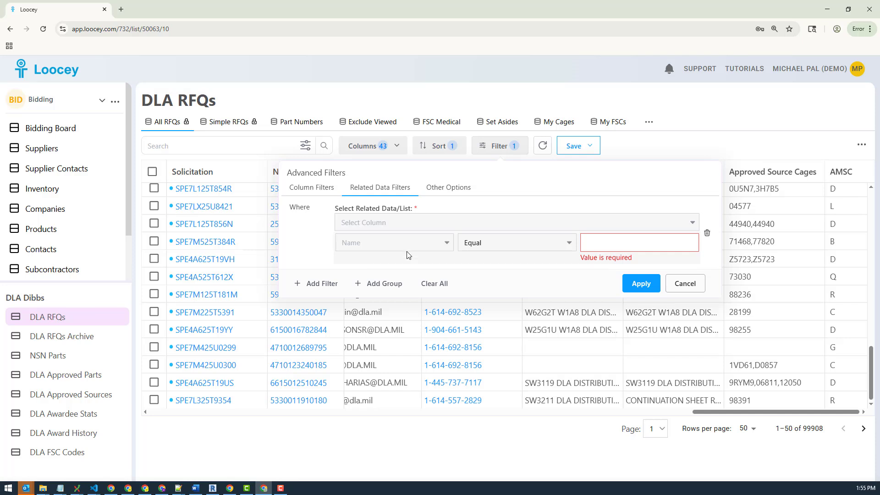
click(423, 220)
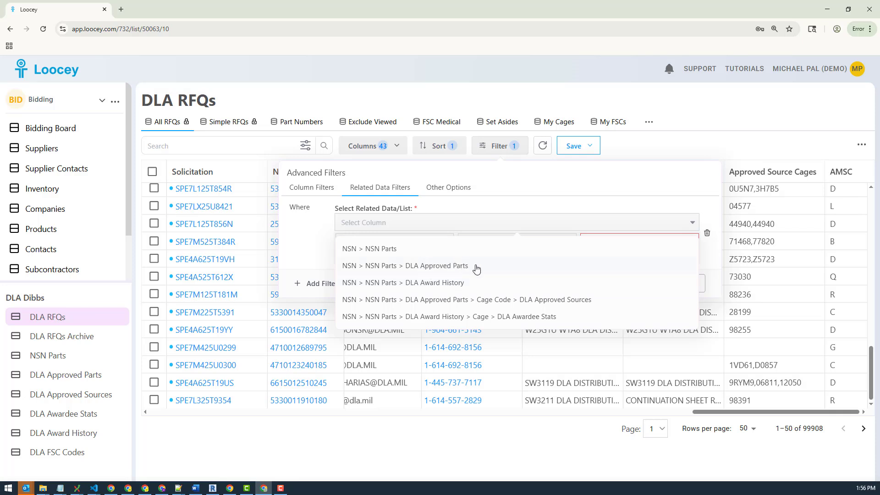
click(435, 266)
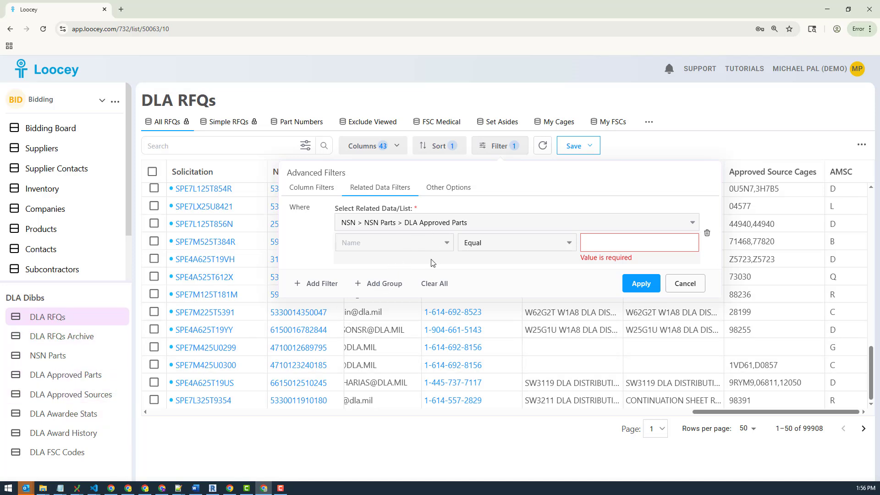
Set the related data filter to the Part Number column with the In condition.
click(407, 245)
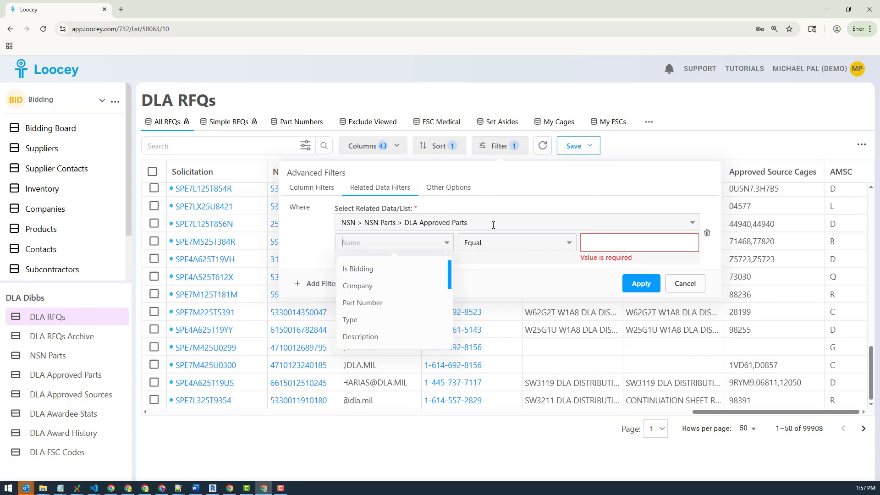
click(372, 304)
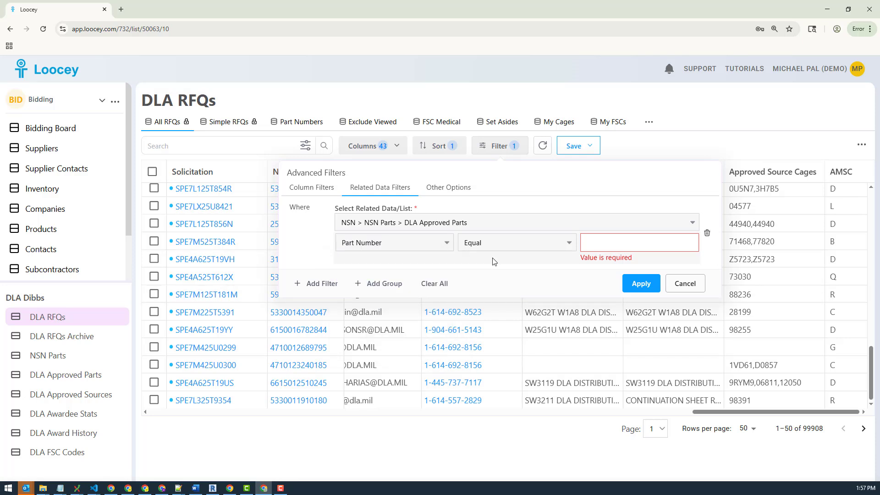
click(550, 239)
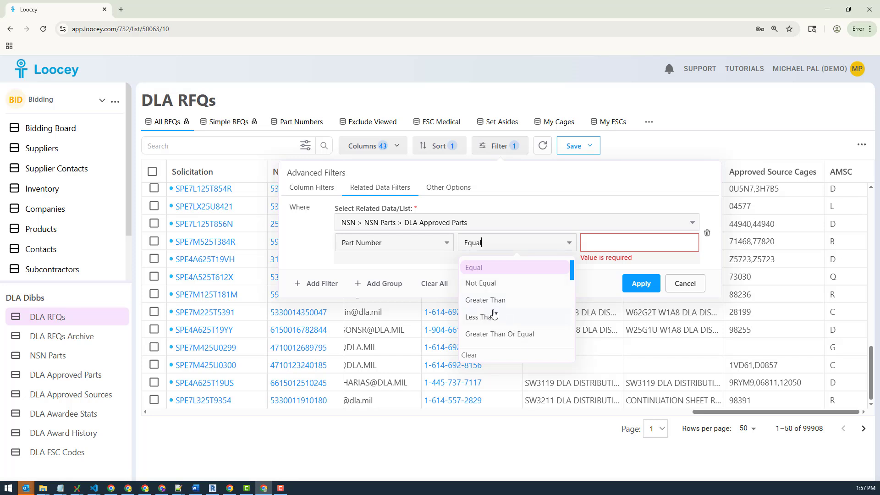
click(517, 245)
text(in)
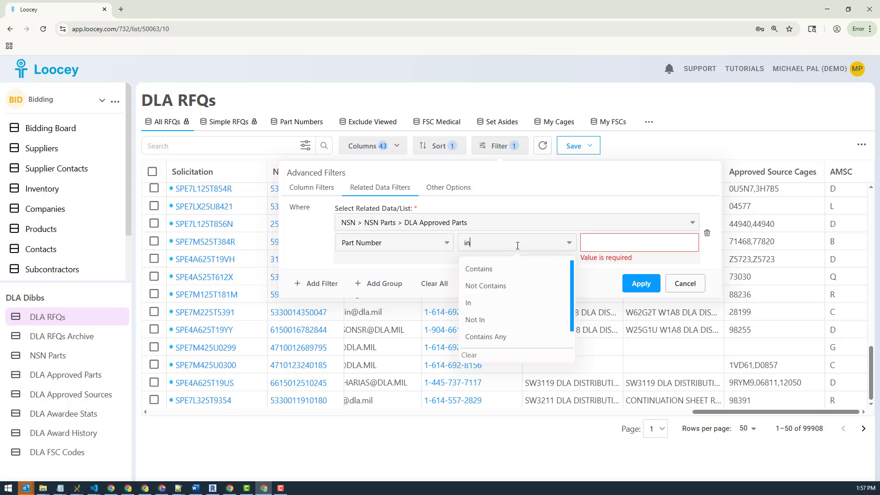
click(472, 304)
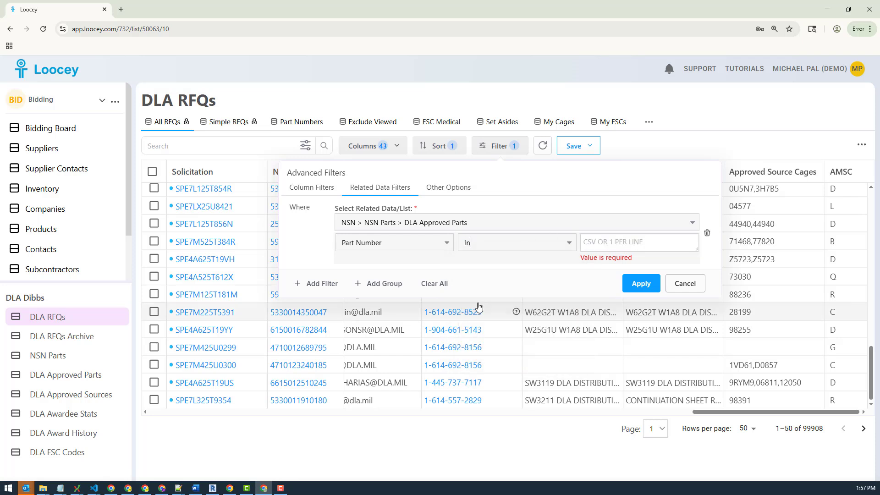
click(60, 488)
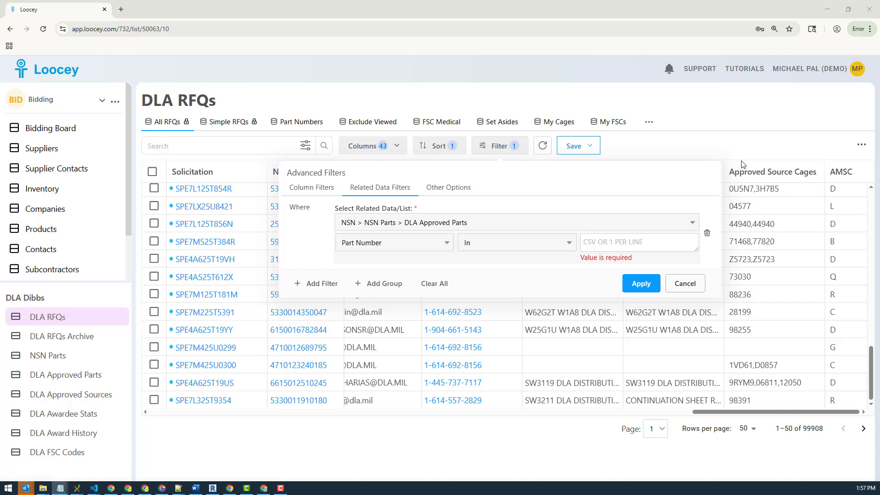
click(588, 245)
key(ctrl+v)
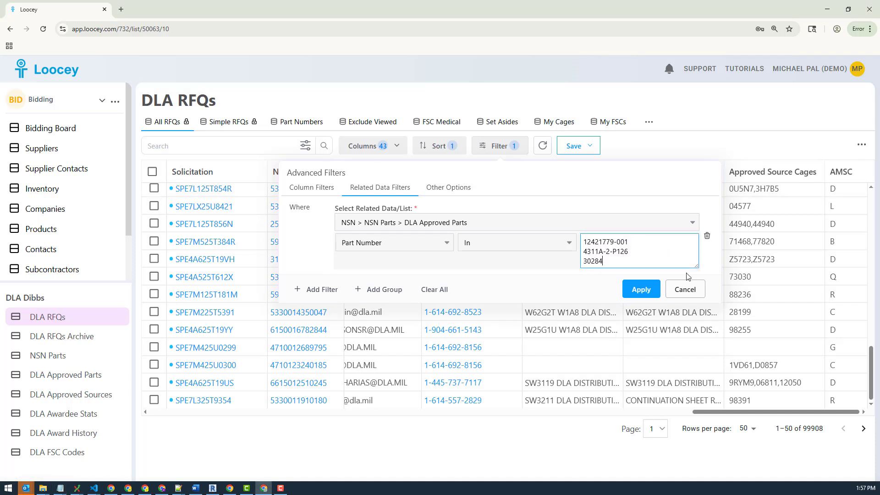
click(642, 289)
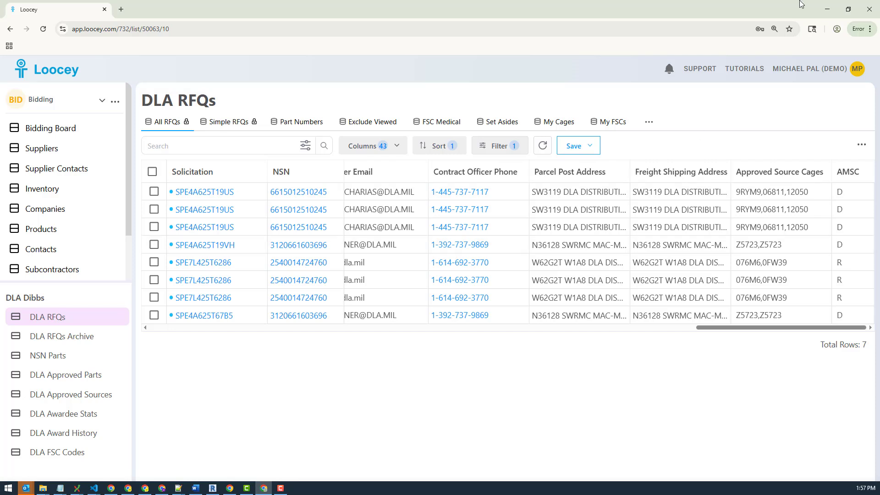
Reopen the applied related data filter to check its part numbers, and close it without changes.
click(509, 155)
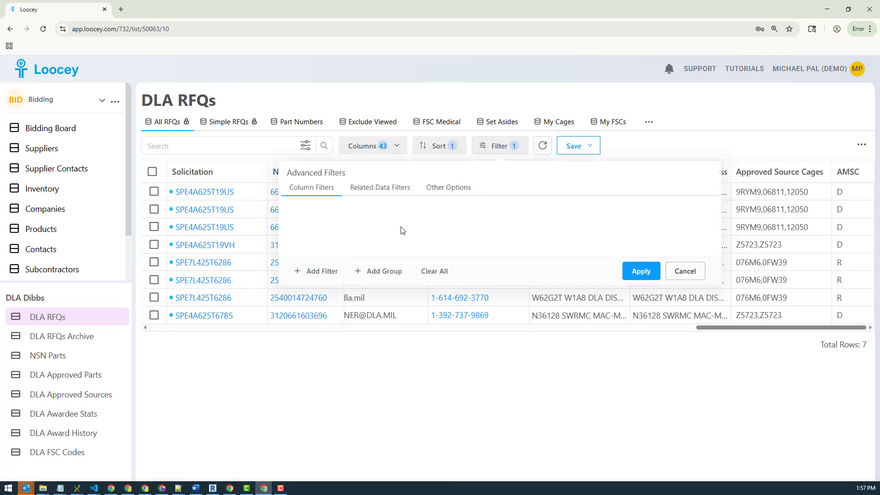
click(356, 186)
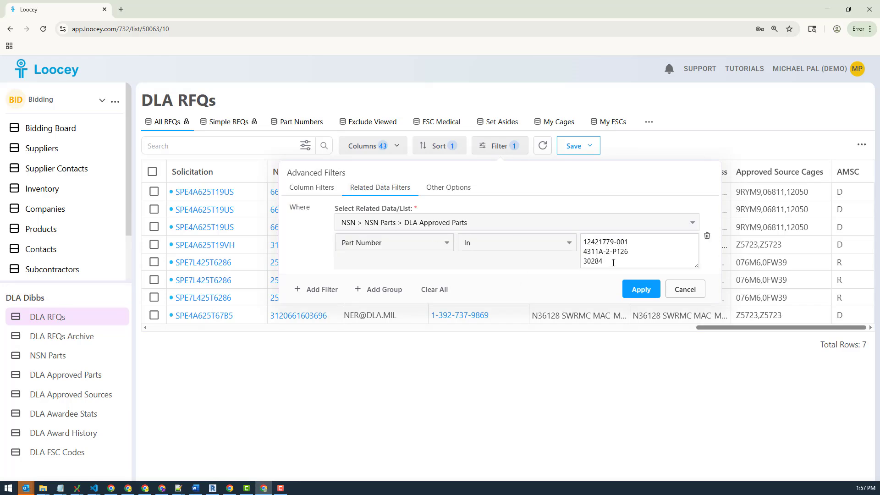
drag(0, 183, 0, 166)
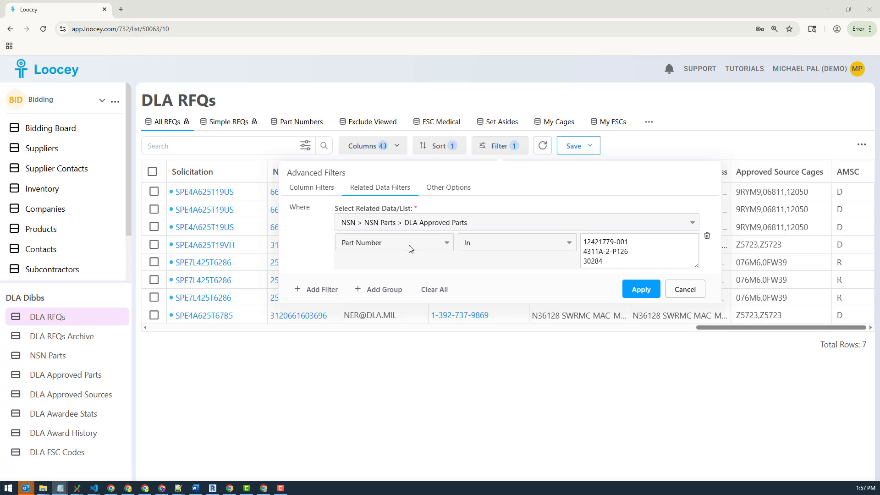
click(684, 289)
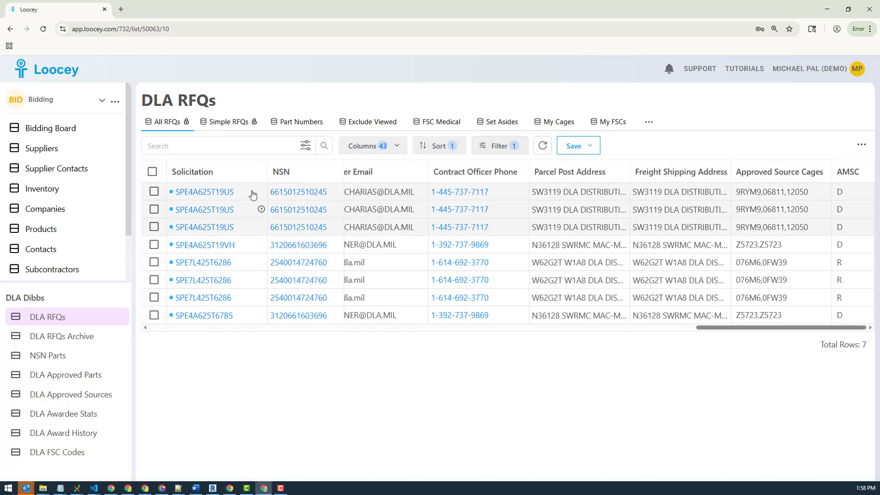
click(298, 246)
drag(0, 166, 695, 171)
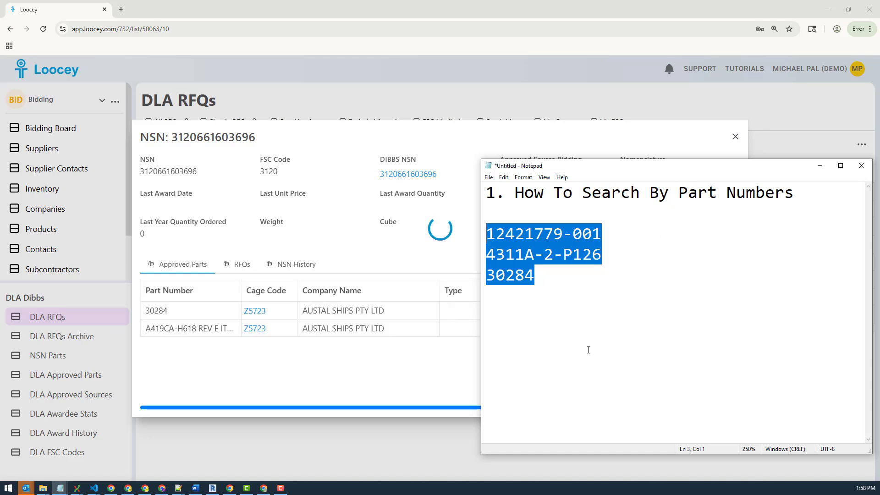
click(548, 286)
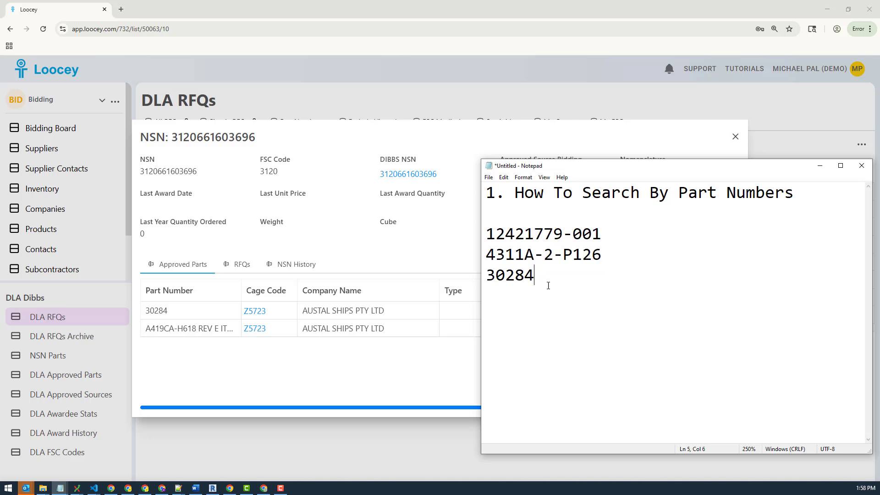
drag(547, 286, 486, 275)
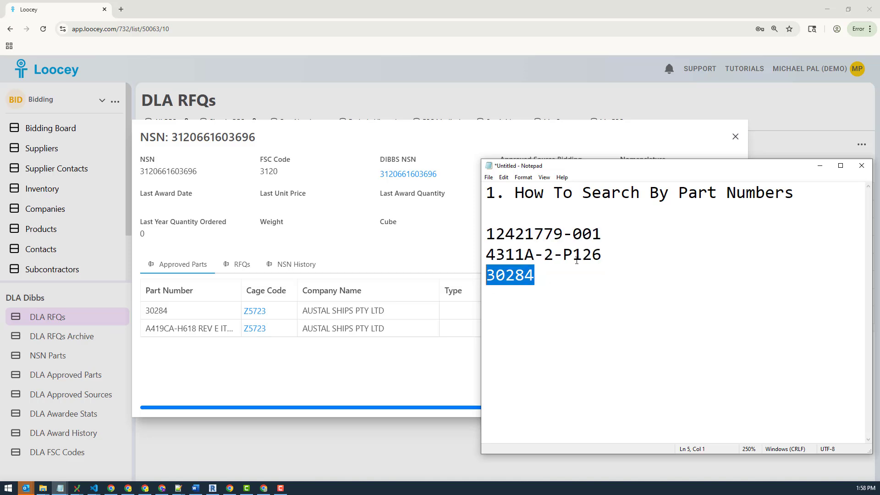
click(735, 136)
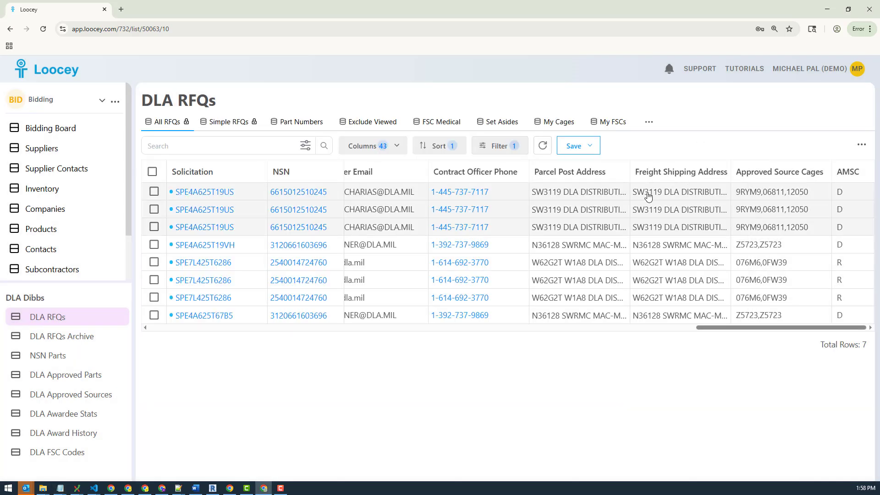
click(296, 302)
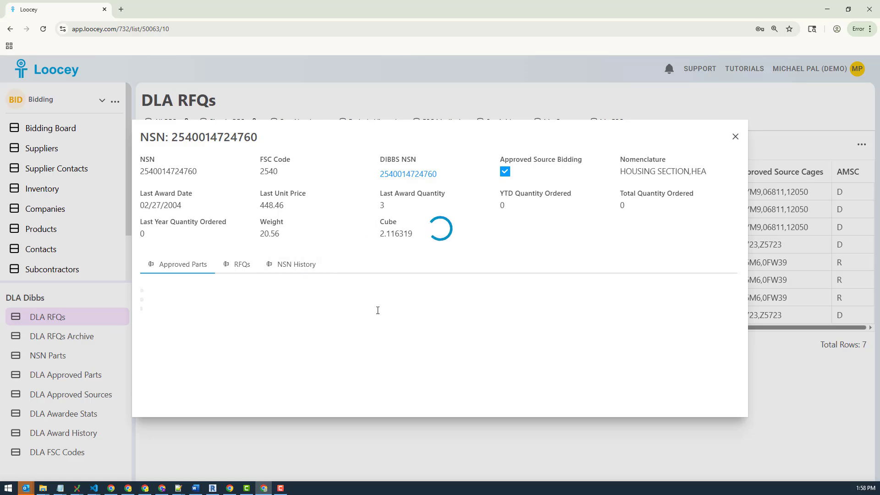
click(60, 488)
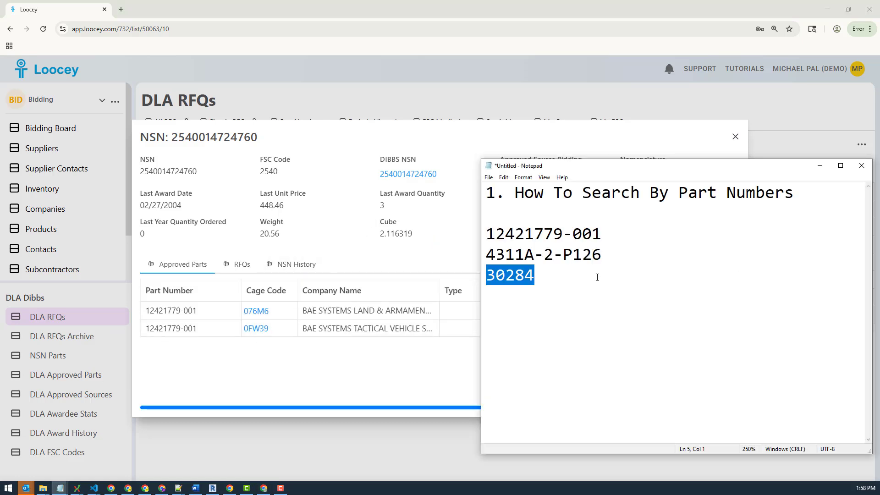
drag(603, 234, 485, 234)
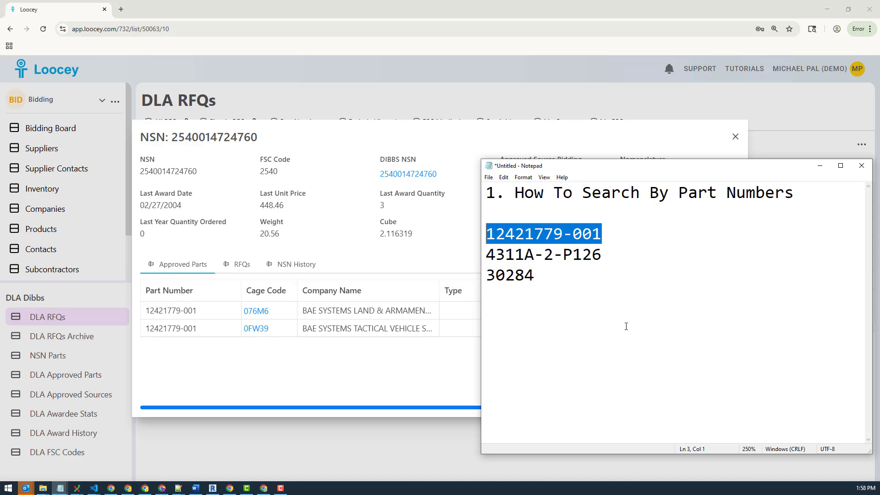
click(591, 294)
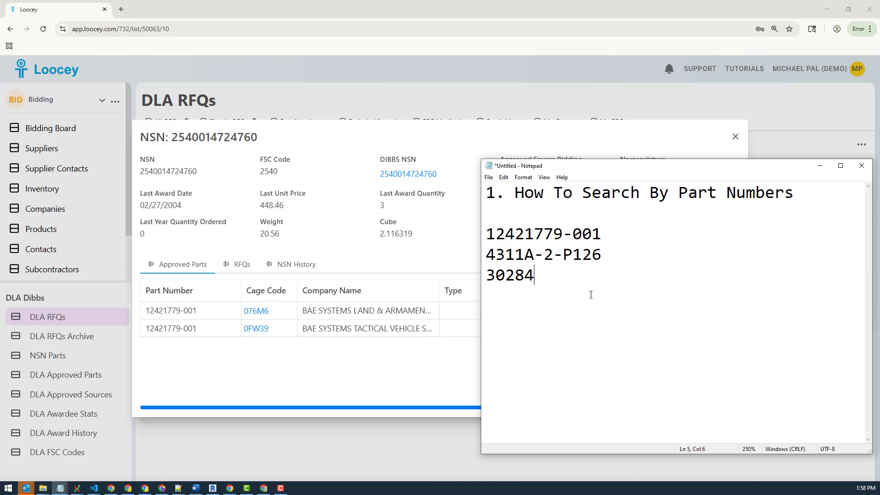
click(641, 126)
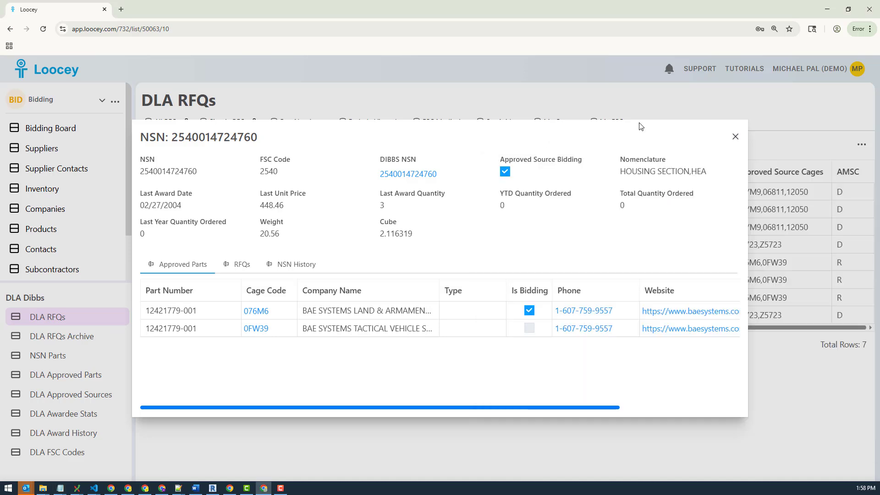
click(734, 137)
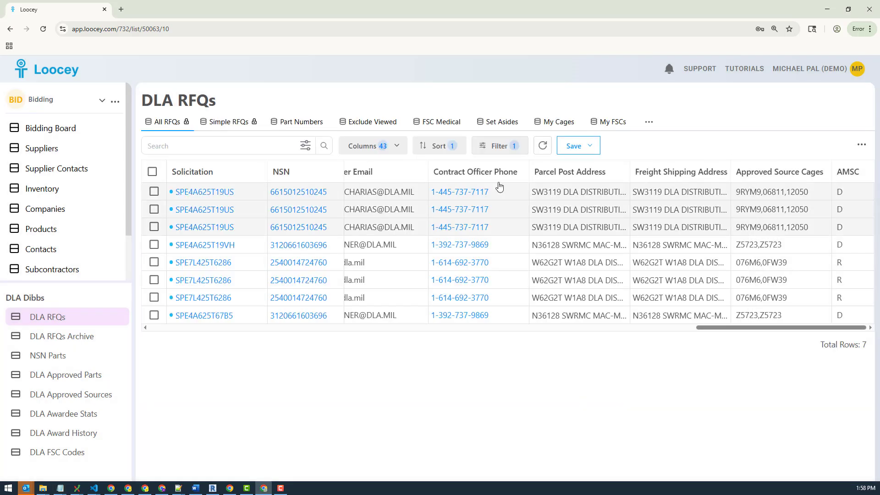
Save the filtered RFQ list as a new view named "My Parts".
click(589, 147)
click(585, 184)
click(373, 271)
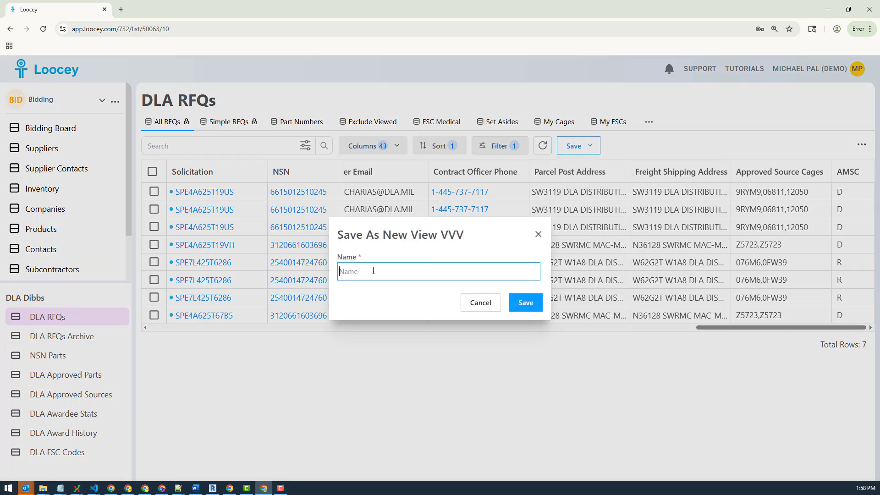
text(My pard)
key(BackSpace)
key(BackSpace)
key(BackSpace)
key(BackSpace)
text(Parts)
click(525, 304)
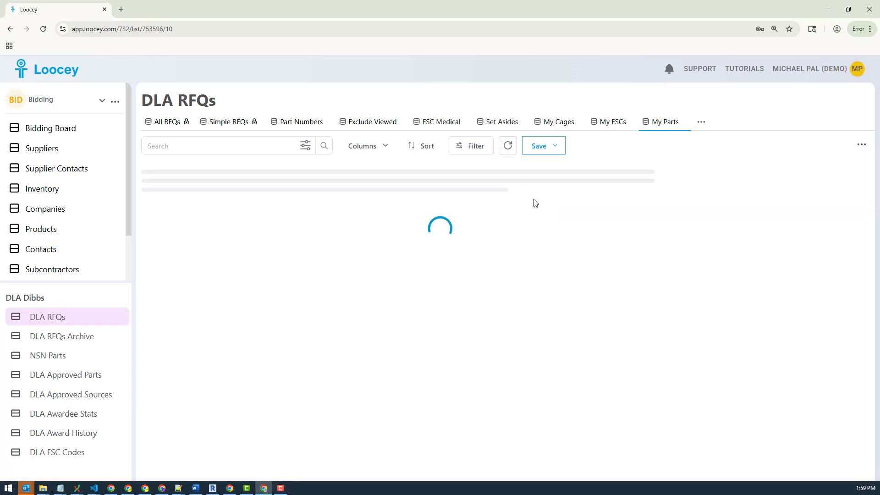
Check the related data filter stored in the My Parts view.
click(507, 148)
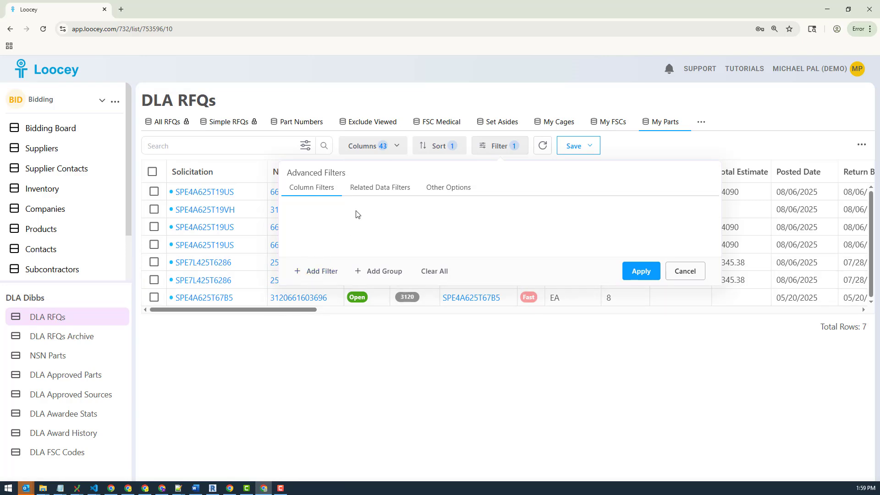
click(369, 188)
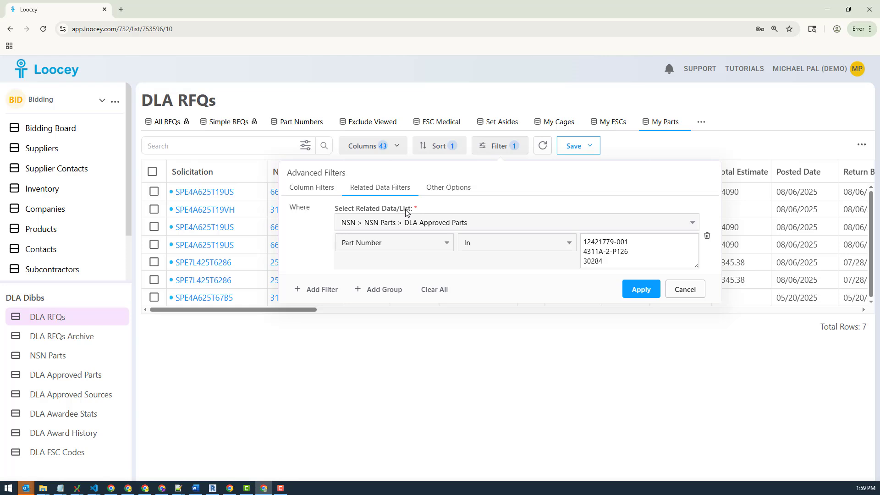
In Notepad, add the heading "2. How To Search by your Prior Awards or even Competitor Prior Awards" below the part numbers.
click(692, 295)
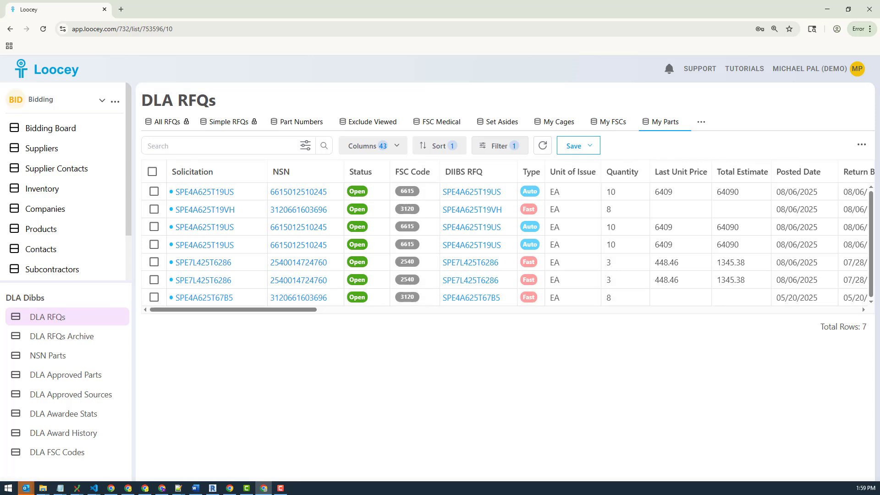
key(alt+Tab)
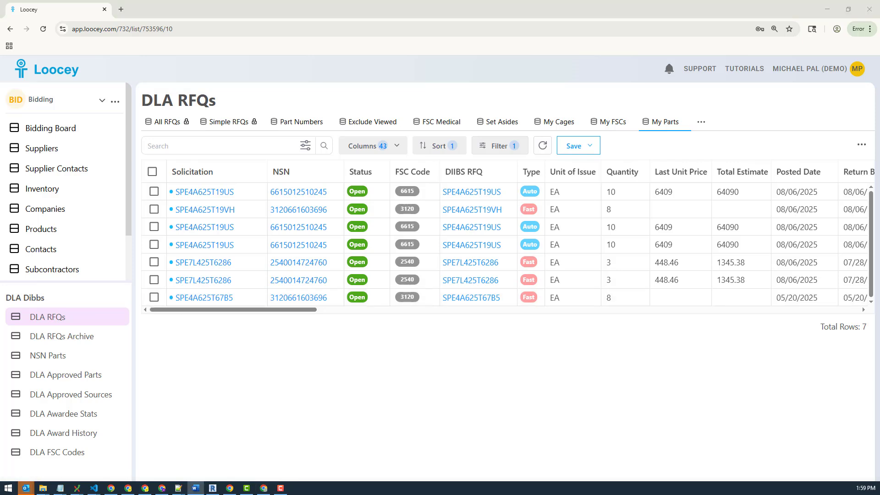
key(alt+Tab)
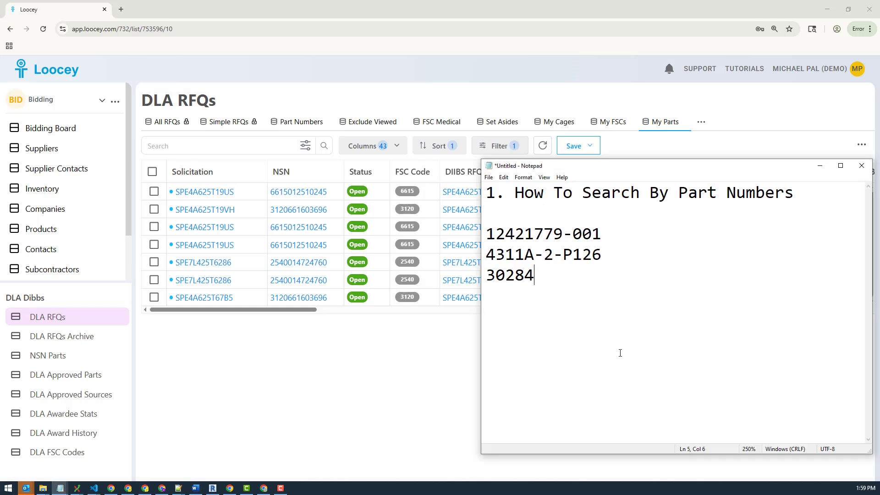
click(620, 353)
text(2. How To Search by your Prior Awards or even Competitor Prior Awards)
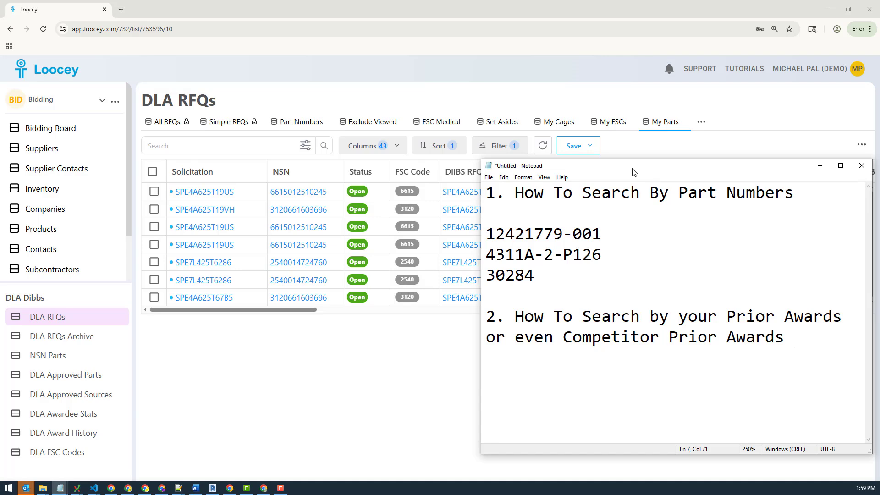
drag(654, 172, 483, 135)
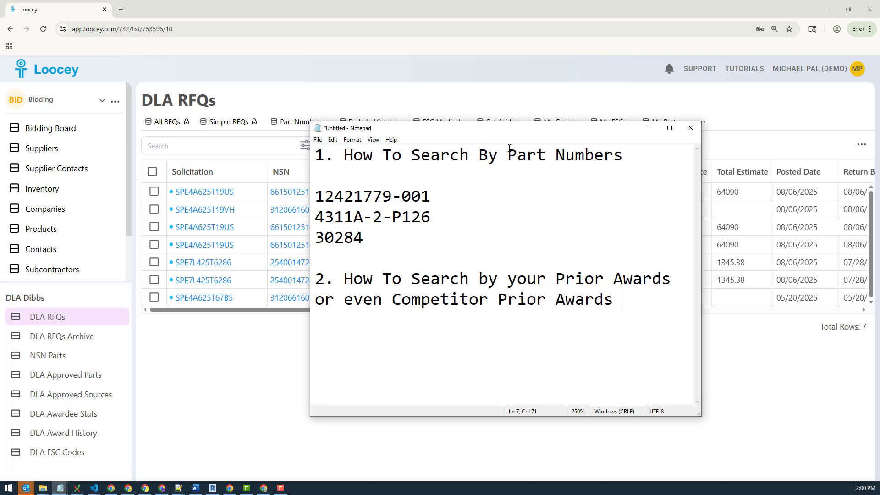
drag(489, 132, 0, 161)
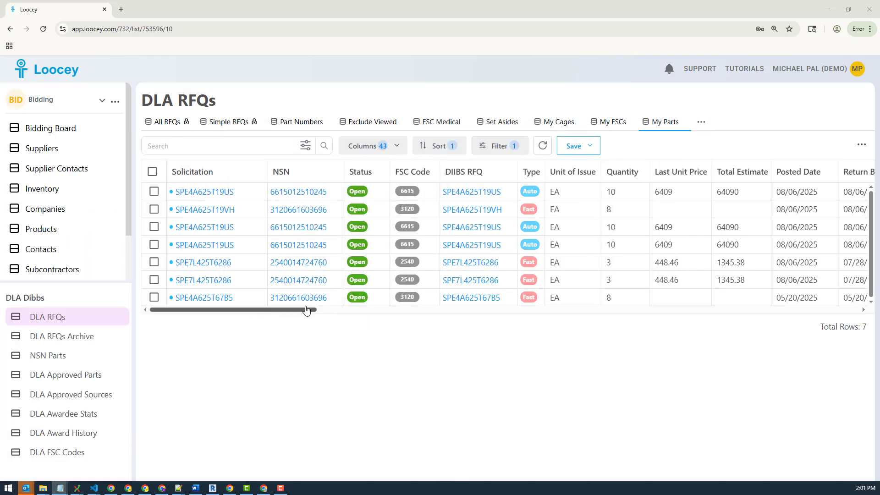
click(297, 262)
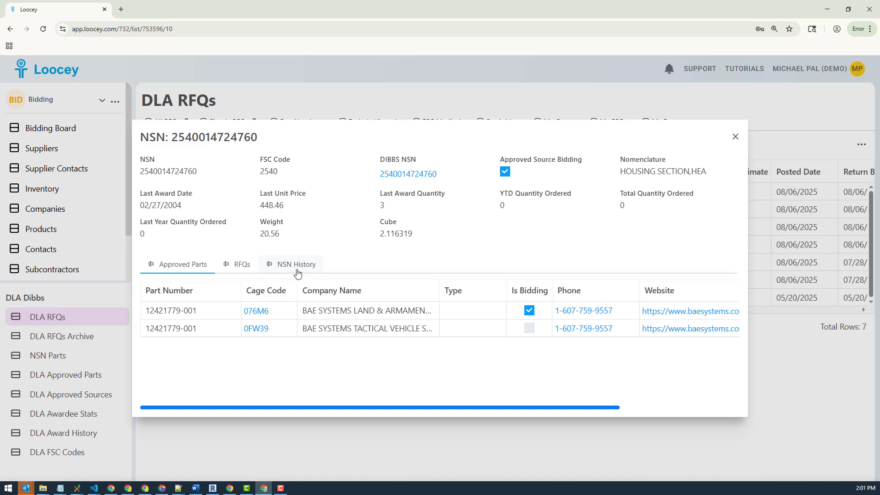
click(296, 265)
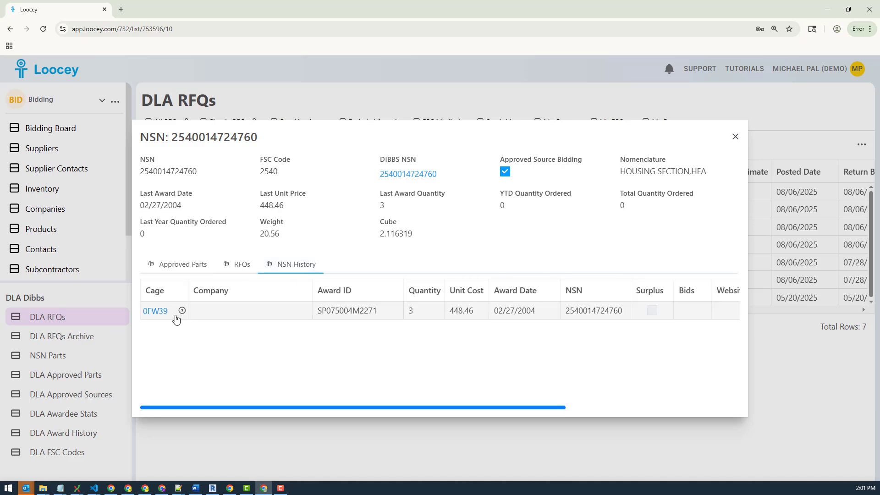
drag(141, 311, 169, 313)
key(ctrl+c)
click(60, 488)
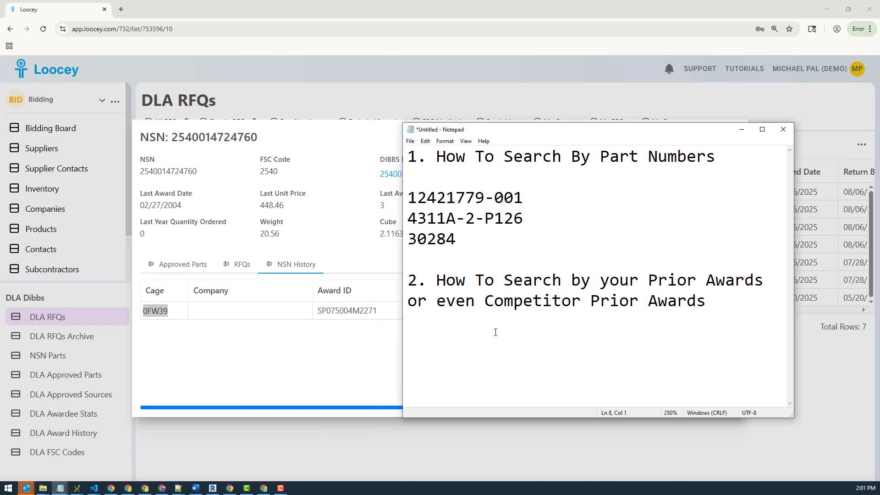
key(ctrl+v)
drag(516, 133, 0, 107)
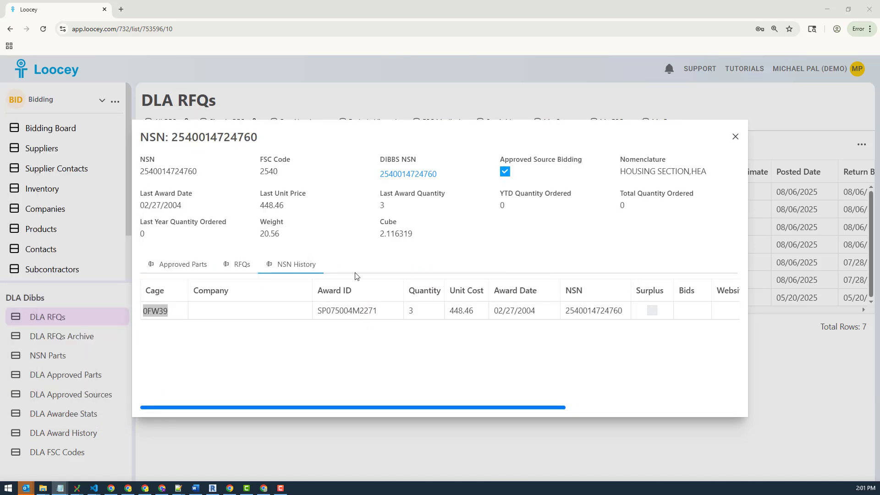
click(736, 138)
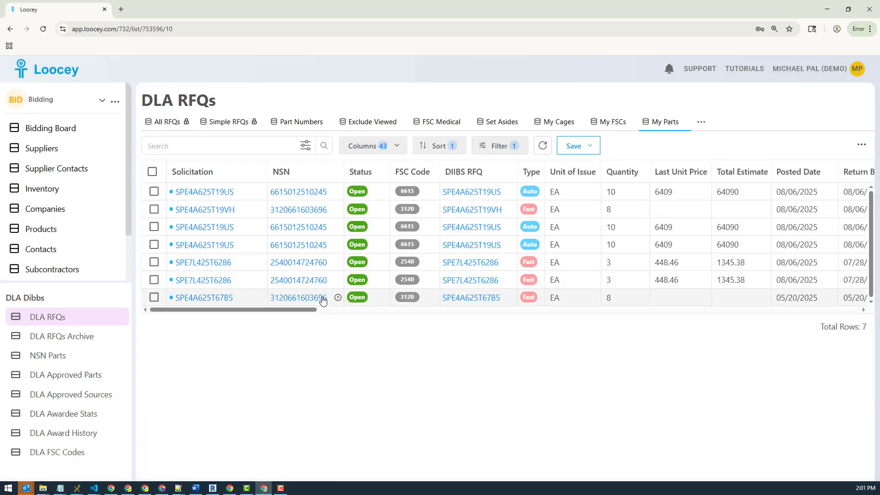
drag(301, 309, 878, 303)
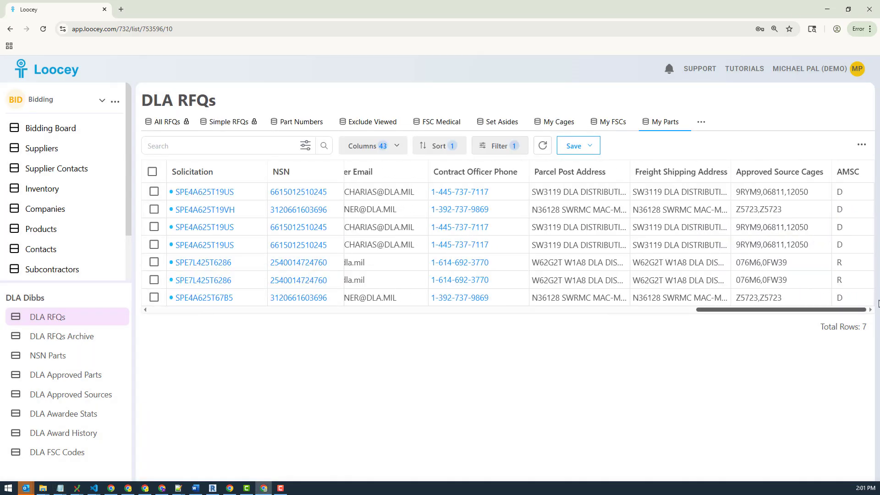
click(298, 193)
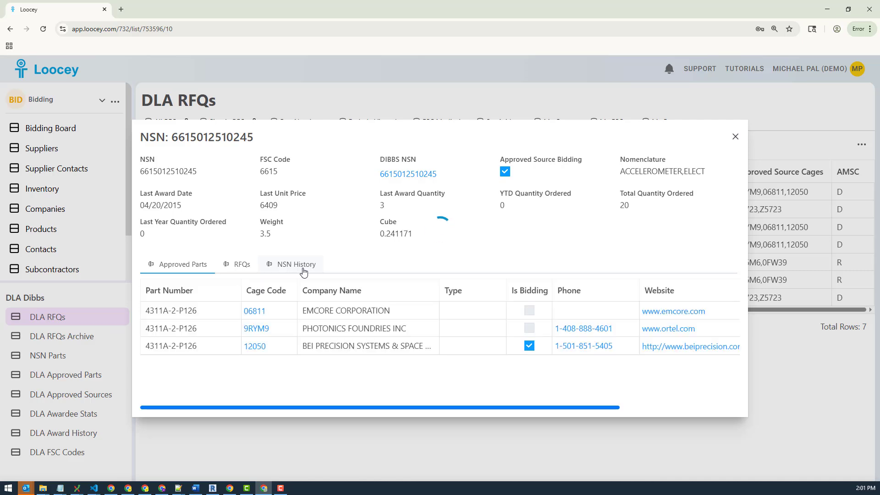
click(302, 271)
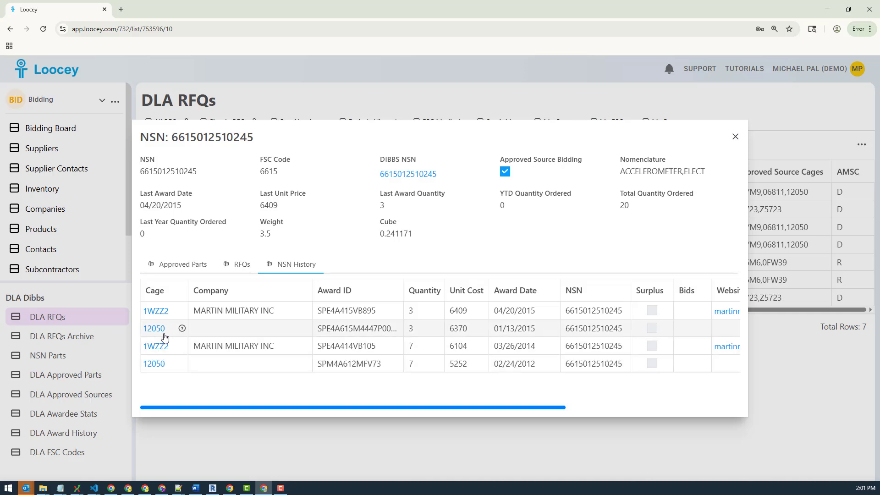
drag(170, 372, 142, 373)
key(ctrl+c)
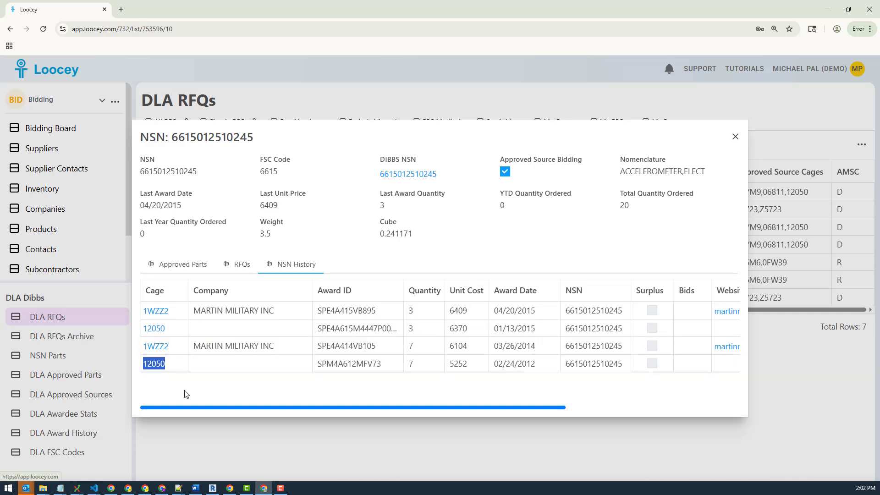
drag(0, 125, 511, 133)
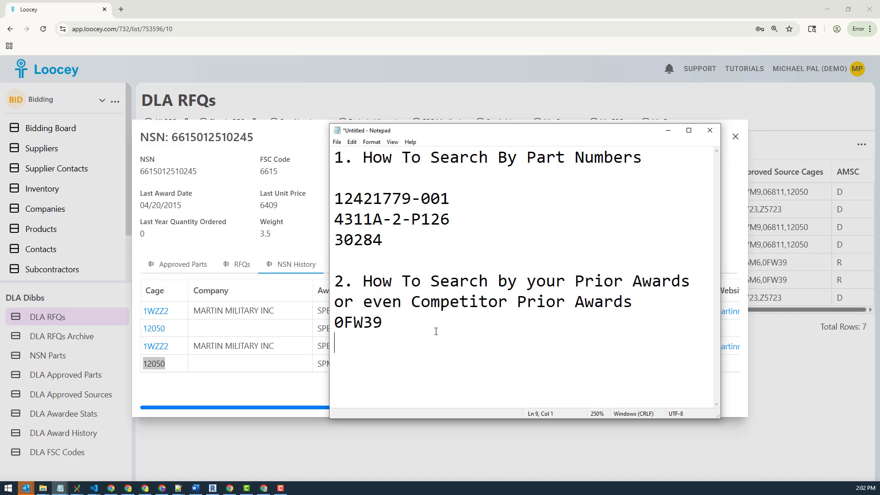
key(ctrl+v)
Add cage code 1WZZ2 from the same NSN History to the Notepad list below 12050, and close the NSN details.
drag(172, 347, 147, 348)
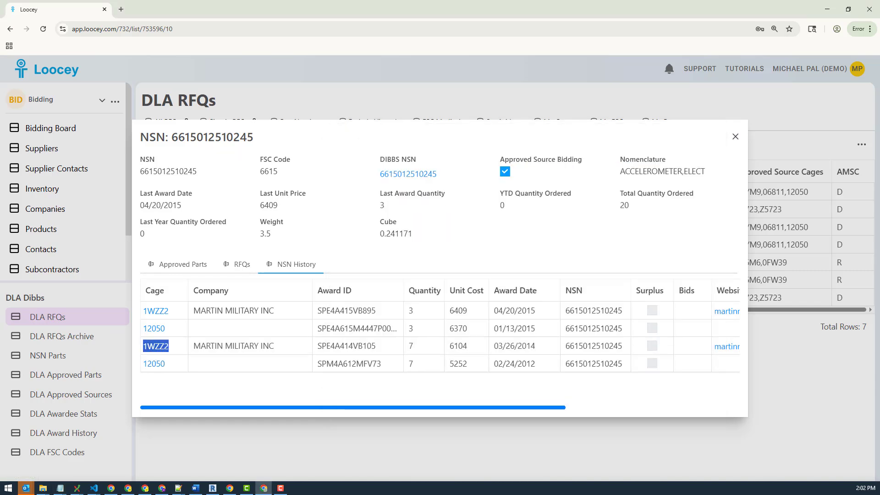
key(alt+Tab)
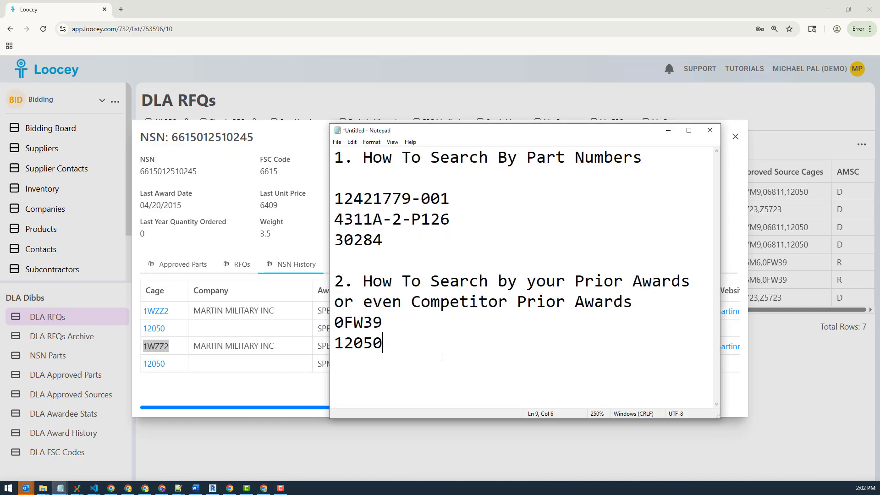
key(Return)
text(1WZZ2)
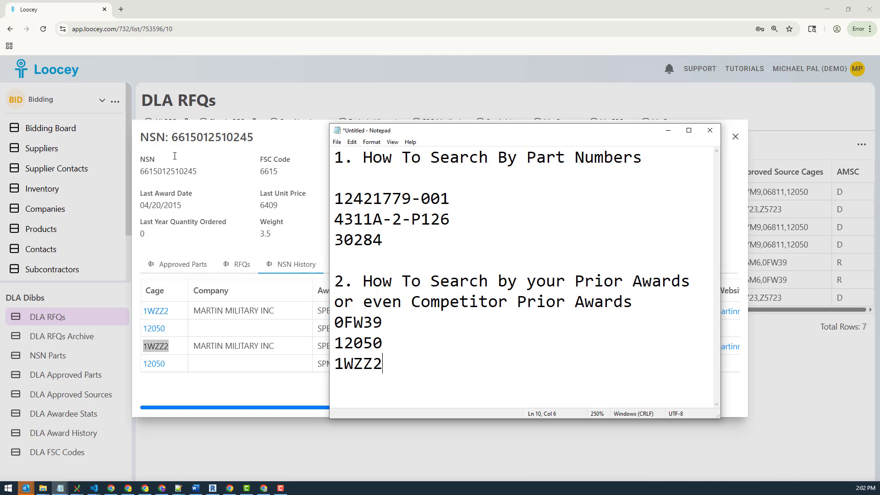
double_click(214, 136)
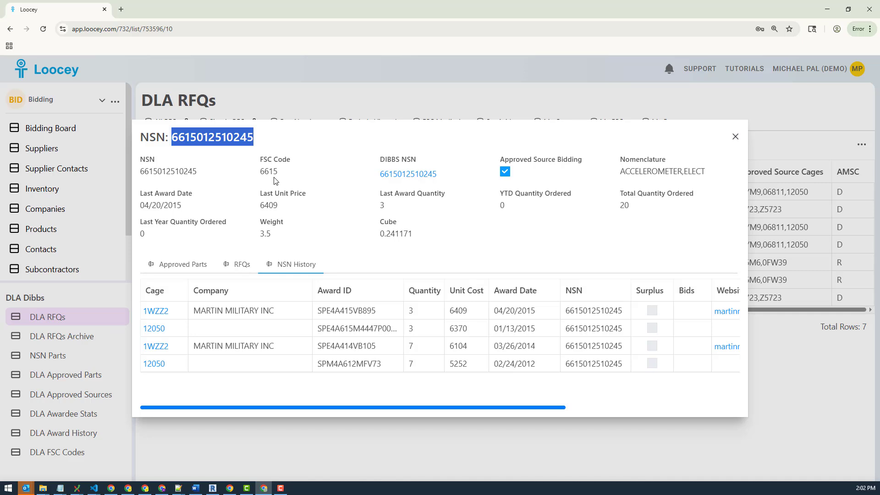
click(735, 138)
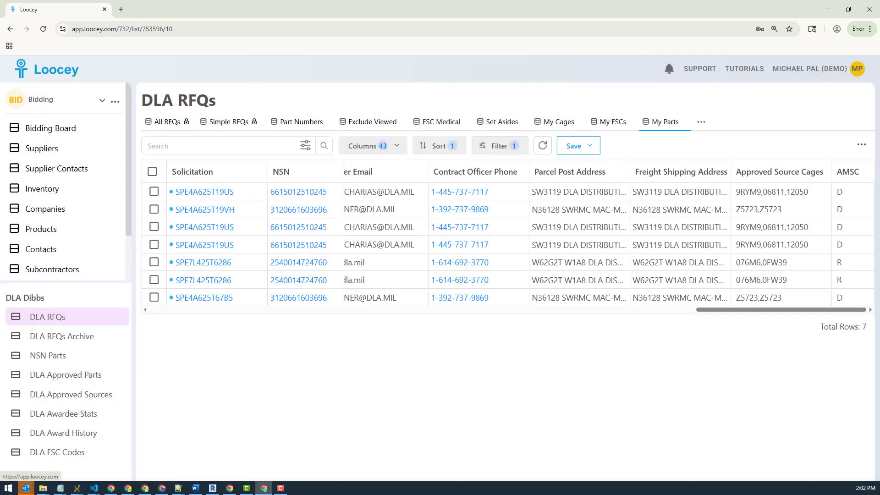
Review the cage codes listed under the prior awards heading in Notepad.
key(alt+Tab)
key(alt+Tab)
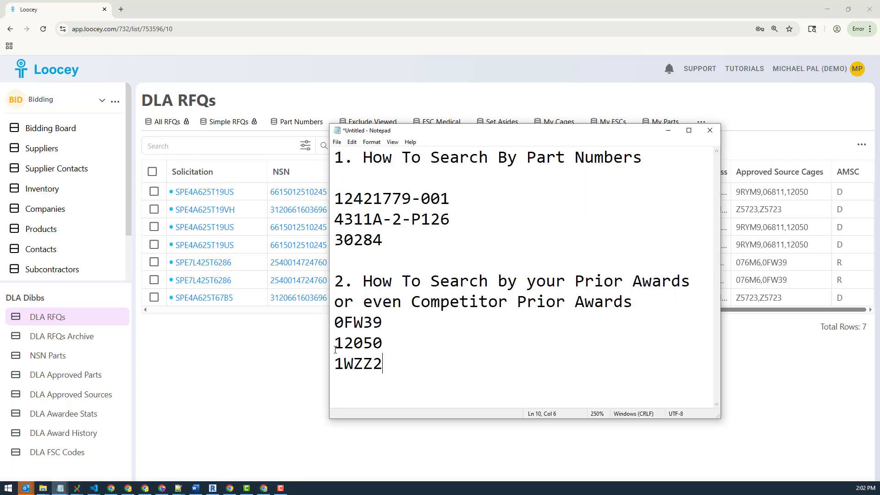
drag(385, 371, 301, 323)
click(442, 310)
drag(456, 136, 0, 122)
In the All RFQs view, add a related data filter based on NSN > NSN Parts > DLA Award History.
click(158, 127)
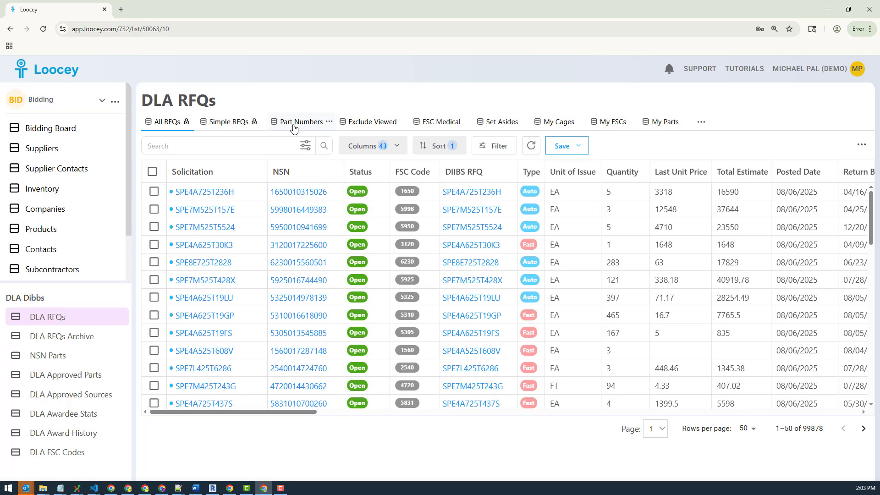
click(498, 148)
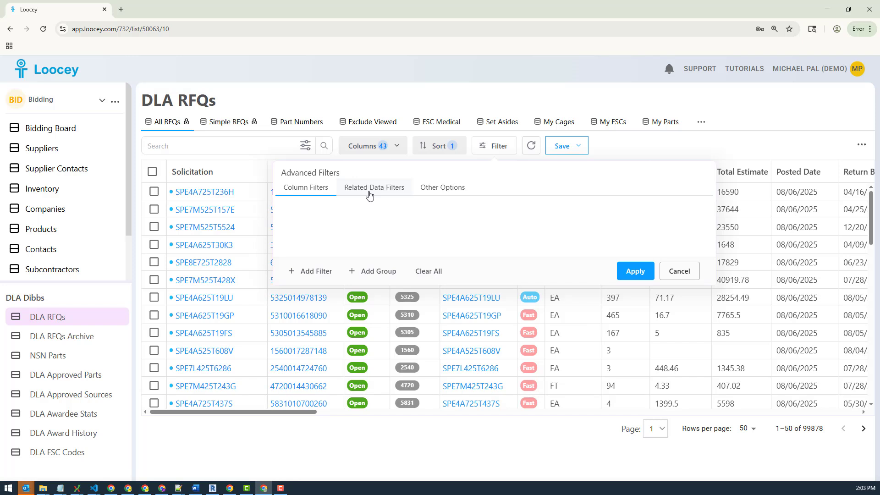
click(369, 196)
click(305, 271)
click(316, 271)
click(422, 222)
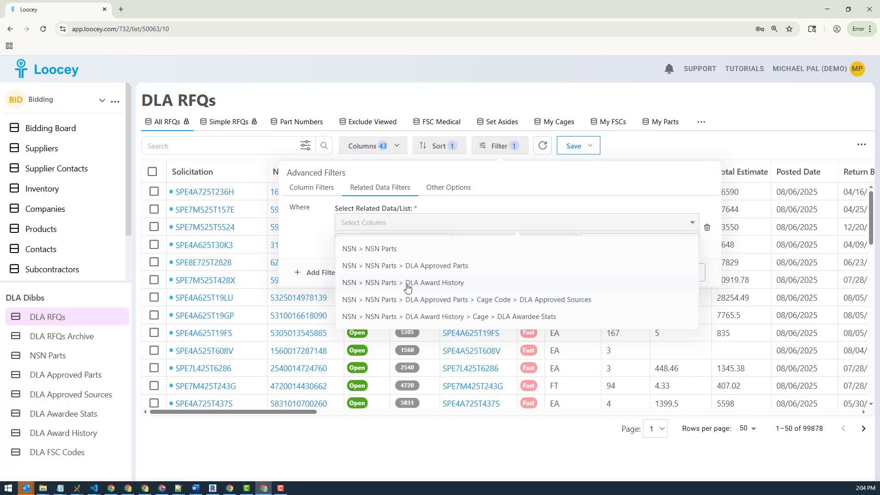
click(444, 284)
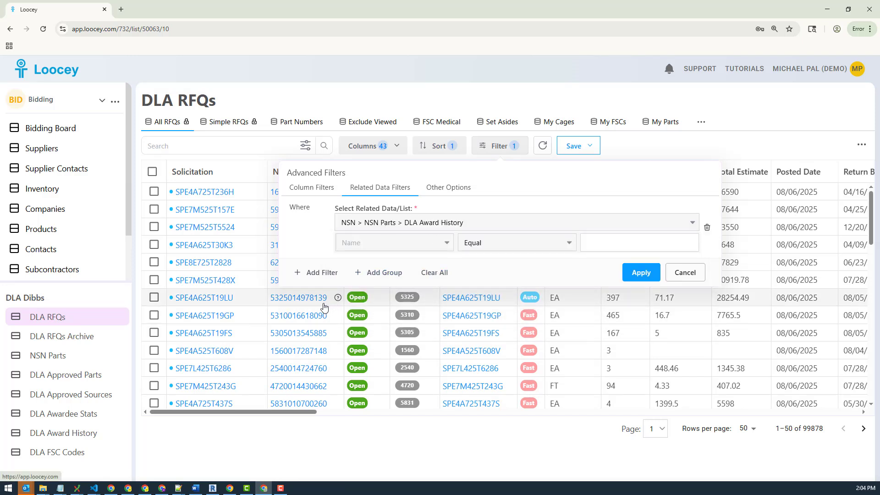
Open the DLA Award History list in a separate browser tab, keeping the unfinished RFQ filter open.
right_click(70, 433)
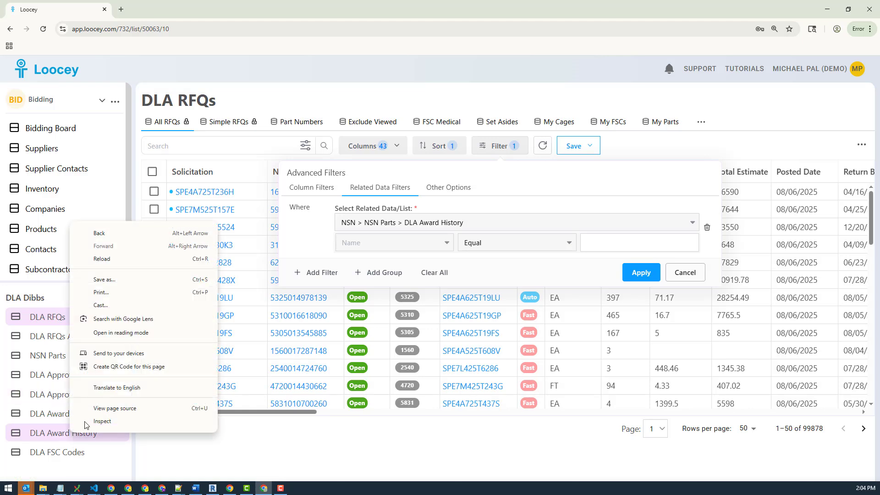
click(106, 463)
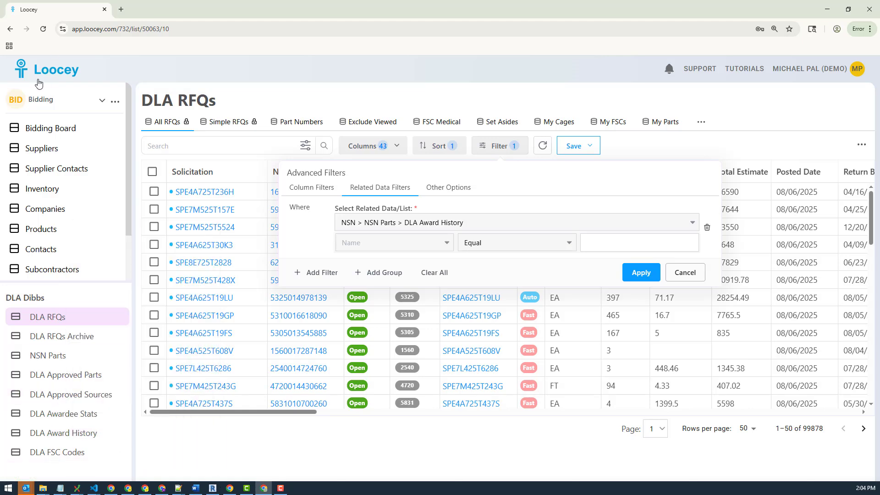
right_click(47, 69)
click(95, 79)
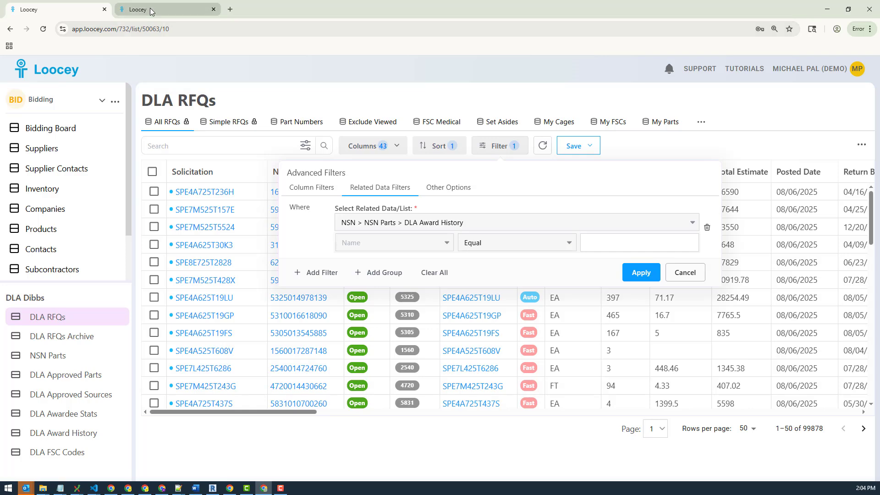
click(152, 10)
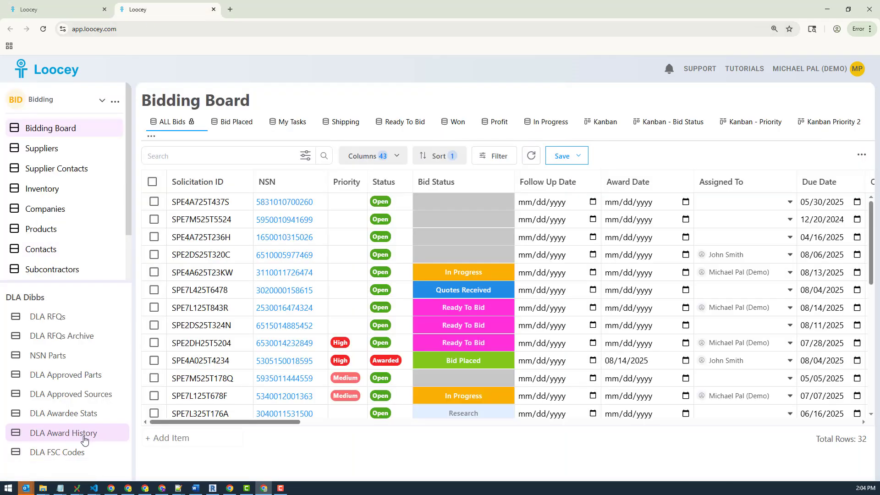
click(72, 439)
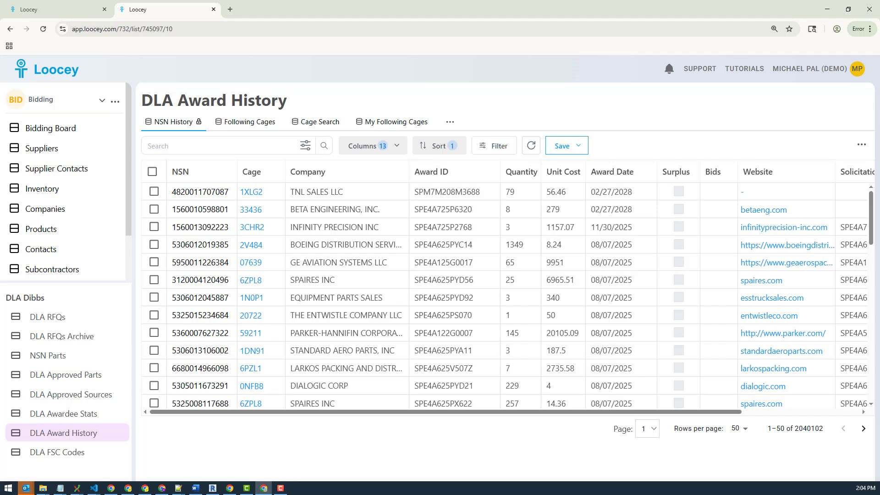
Search the DLA Award History for 1WZZ2 by the Cage column and look through the matching awards.
click(258, 149)
text(1WZZ2)
click(305, 146)
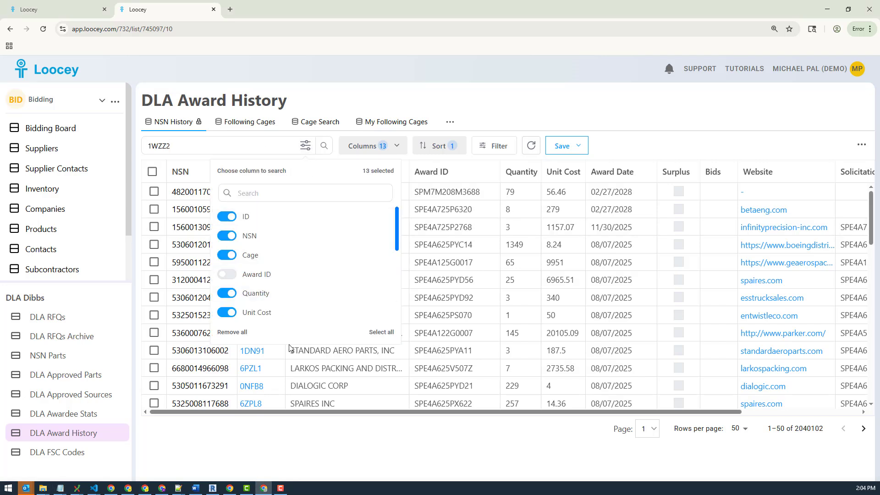
click(233, 338)
click(226, 254)
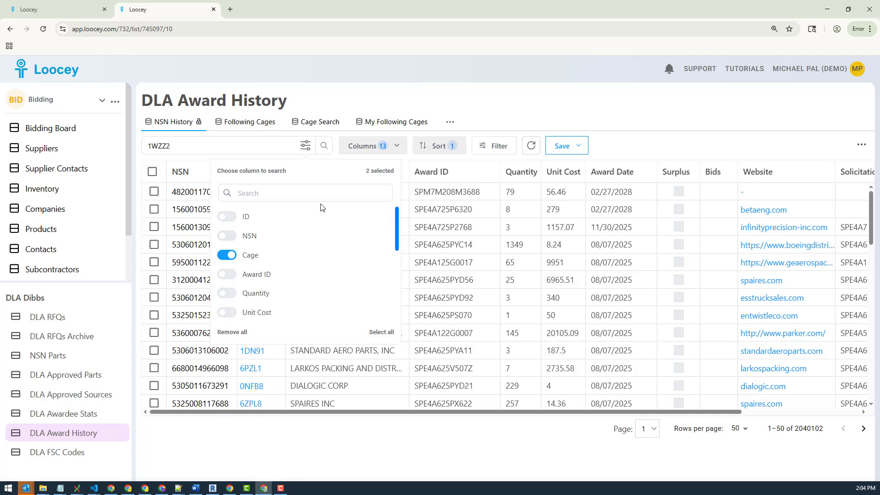
click(324, 146)
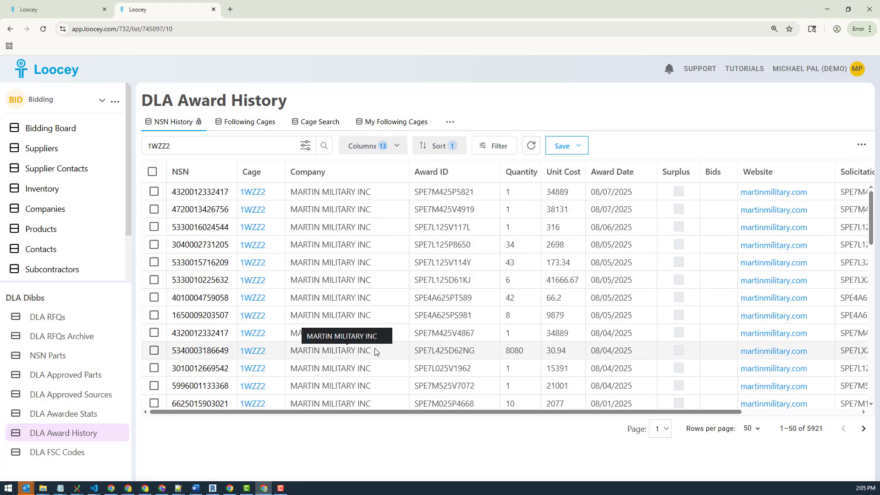
scroll(366, 355, down, 10)
scroll(381, 360, up, 10)
scroll(383, 358, down, 10)
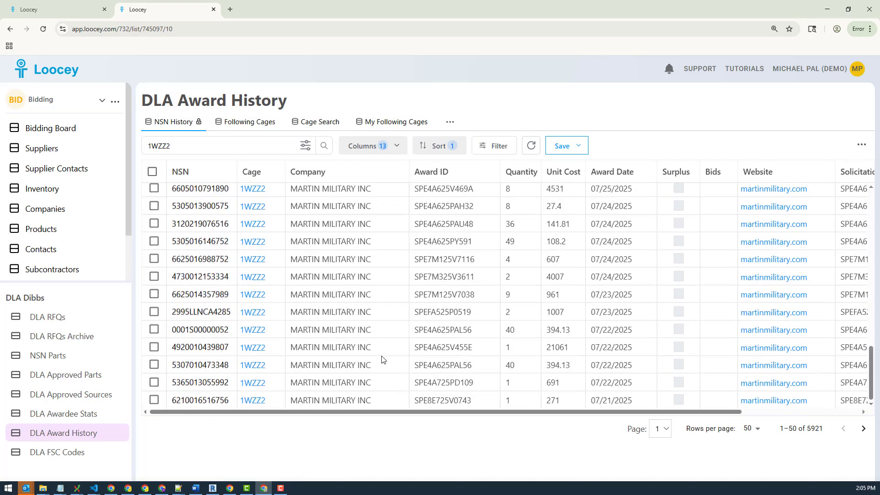
Skim the NSNs and award dates in the DLA Award History results for cage 1WZZ2.
scroll(383, 355, up, 10)
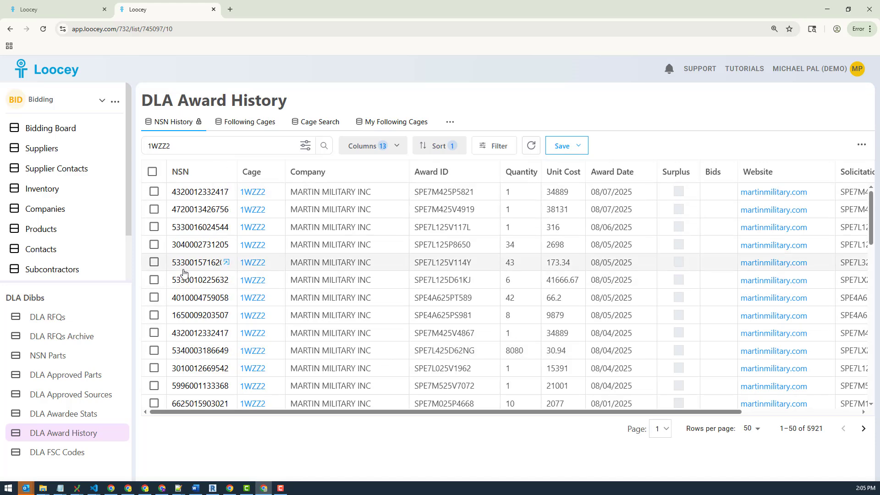
scroll(184, 256, down, 10)
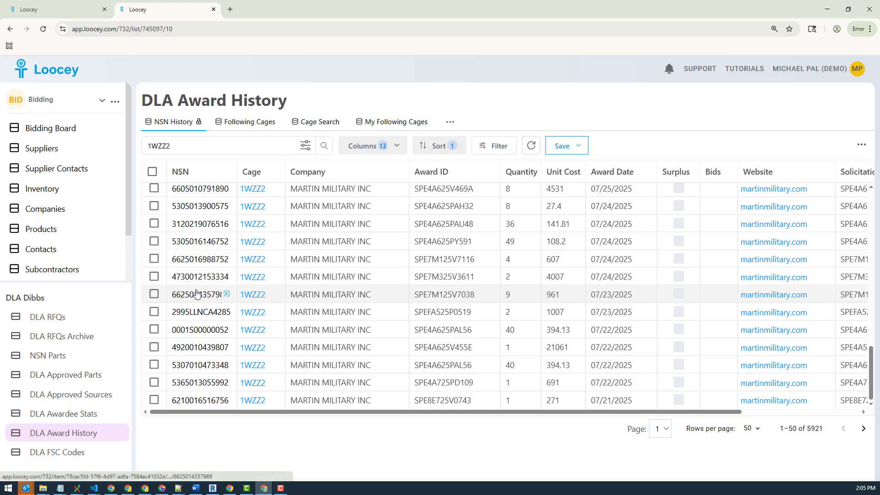
scroll(196, 294, up, 15)
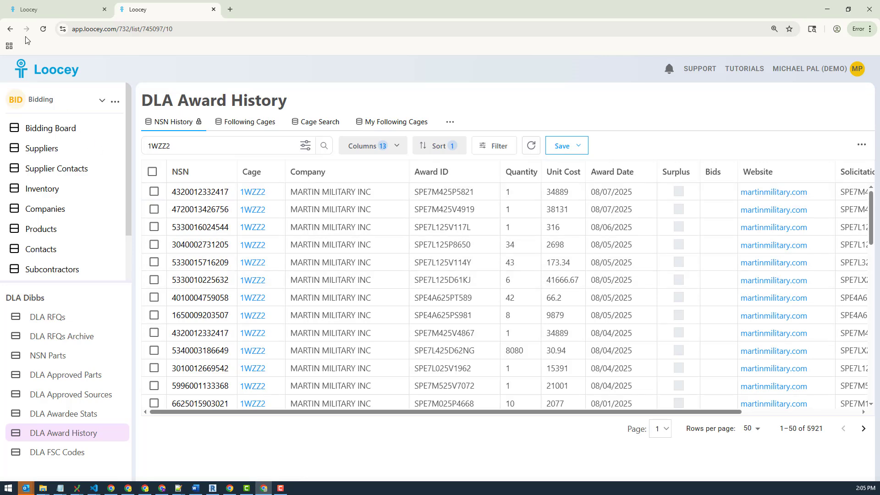
Return to the unfinished RFQ filter, complete the DLA Award History condition with Cage equal to 1WZZ2, and apply it.
click(32, 7)
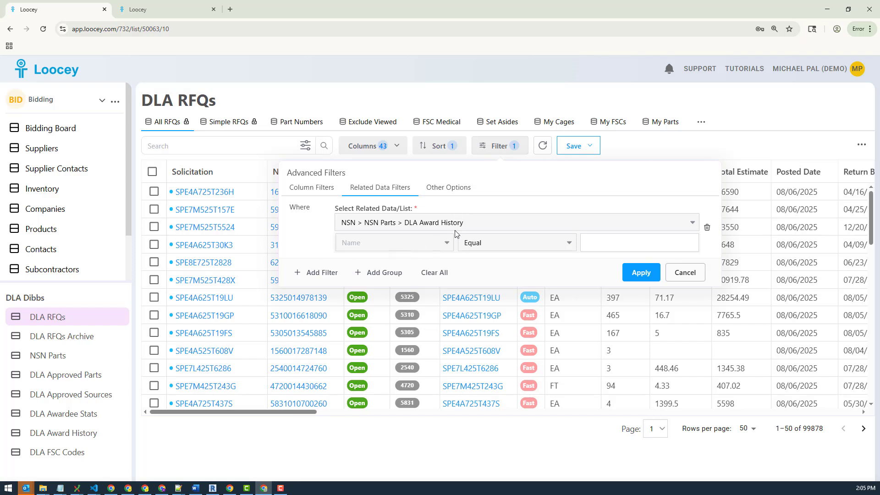
click(390, 243)
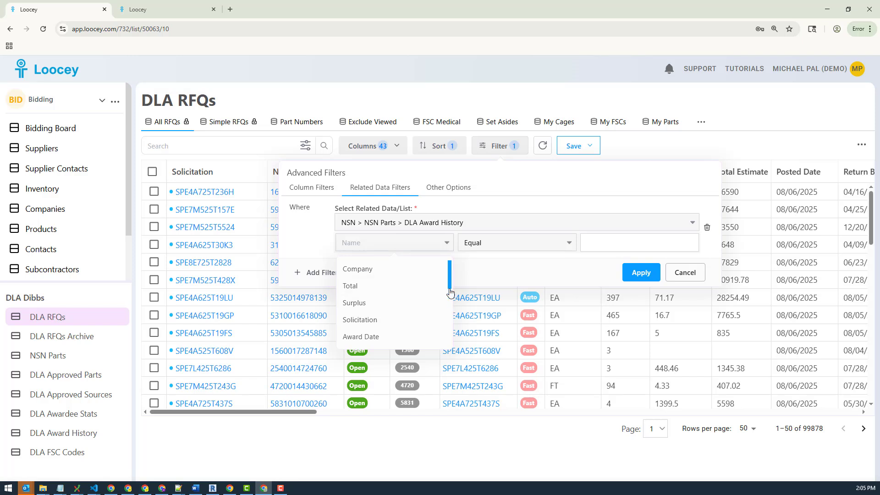
drag(453, 287, 450, 339)
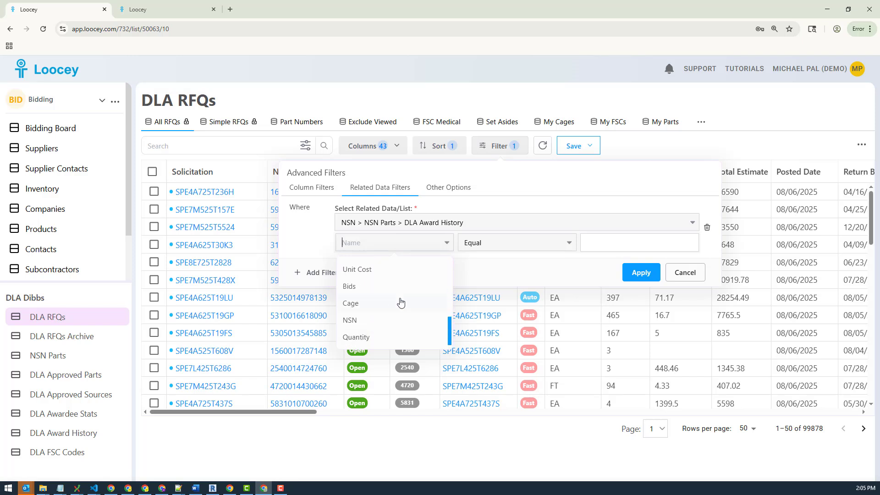
click(399, 303)
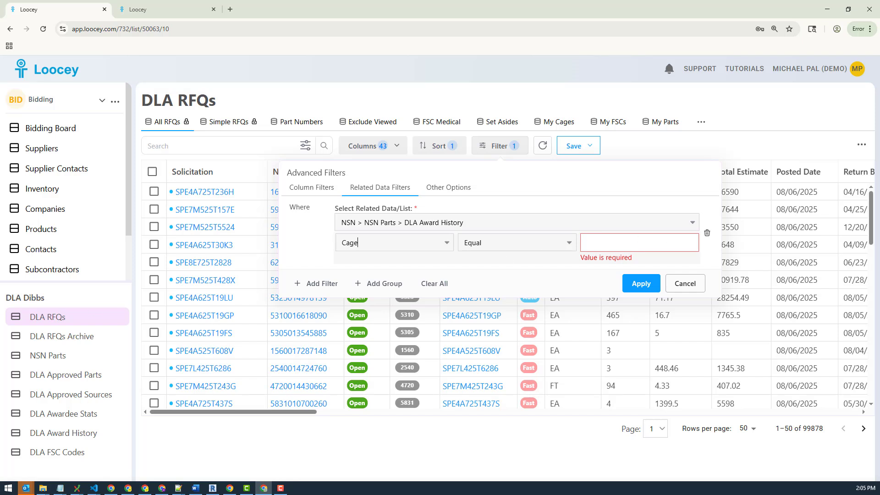
click(625, 241)
text(1WZZ2)
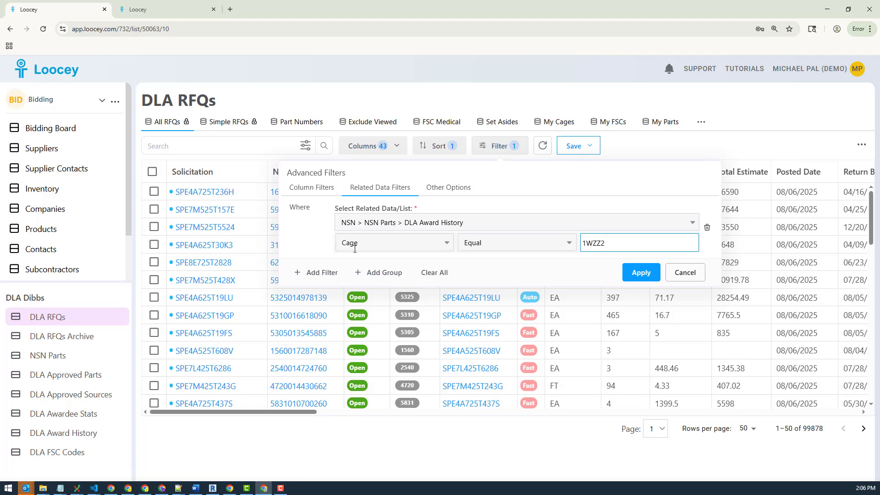
click(641, 272)
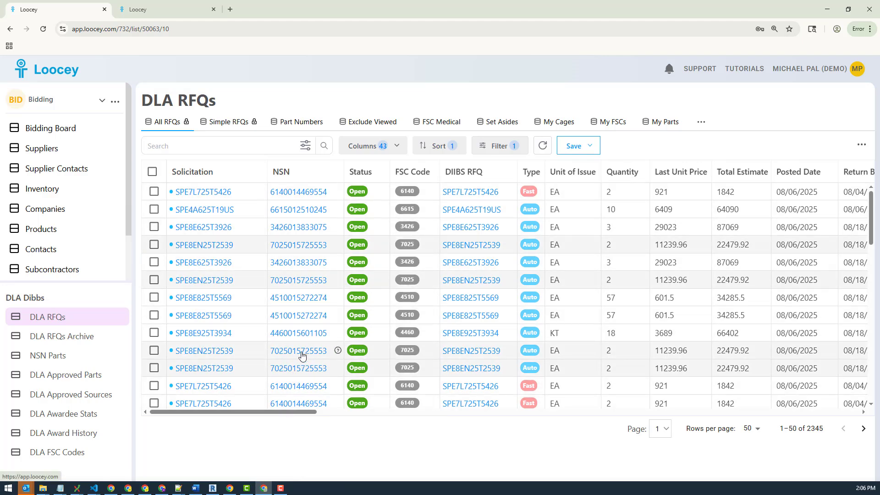
click(302, 351)
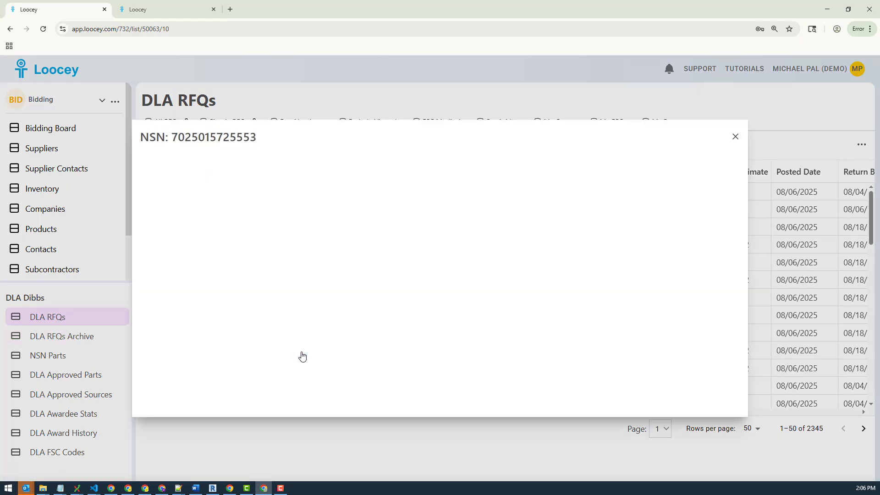
click(60, 488)
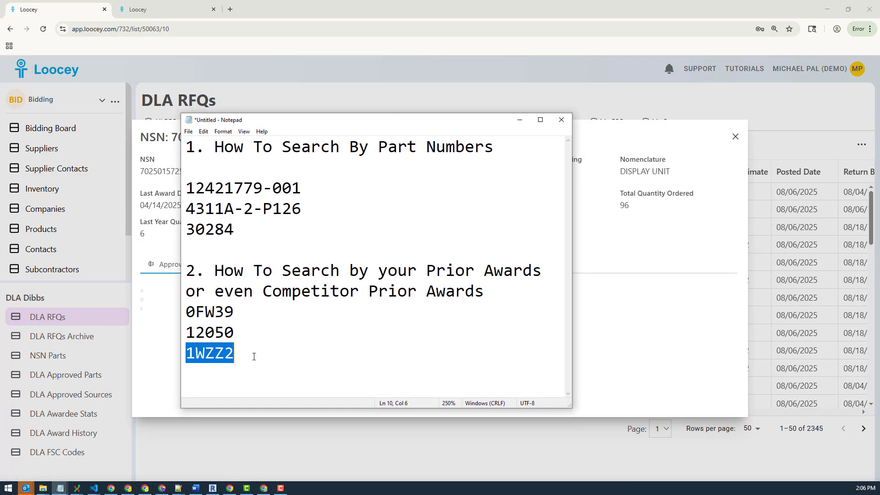
drag(236, 362, 170, 360)
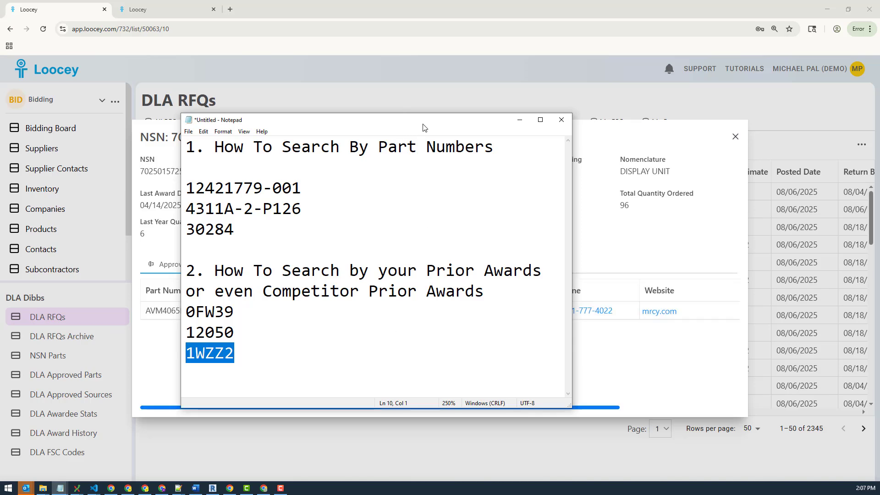
drag(411, 124, 0, 106)
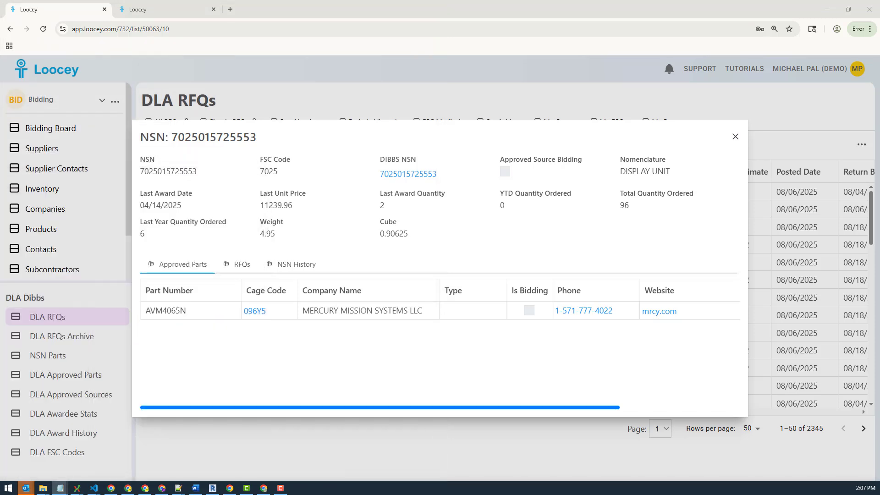
click(289, 265)
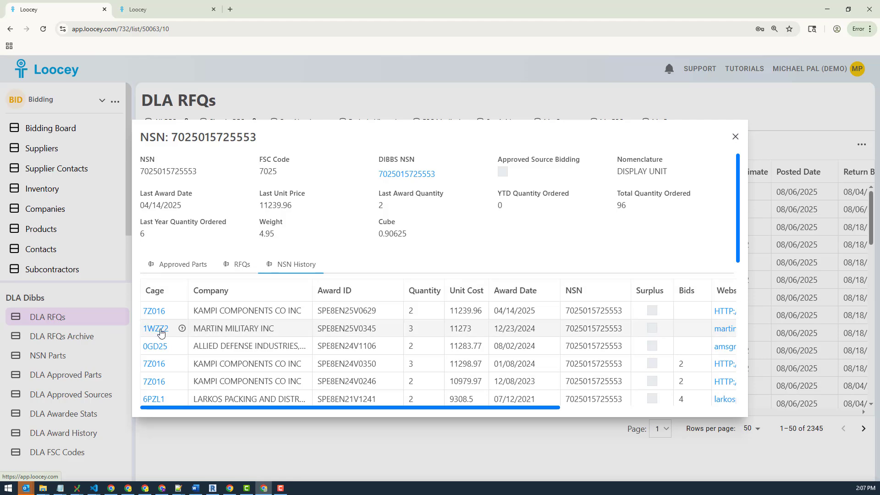
click(735, 136)
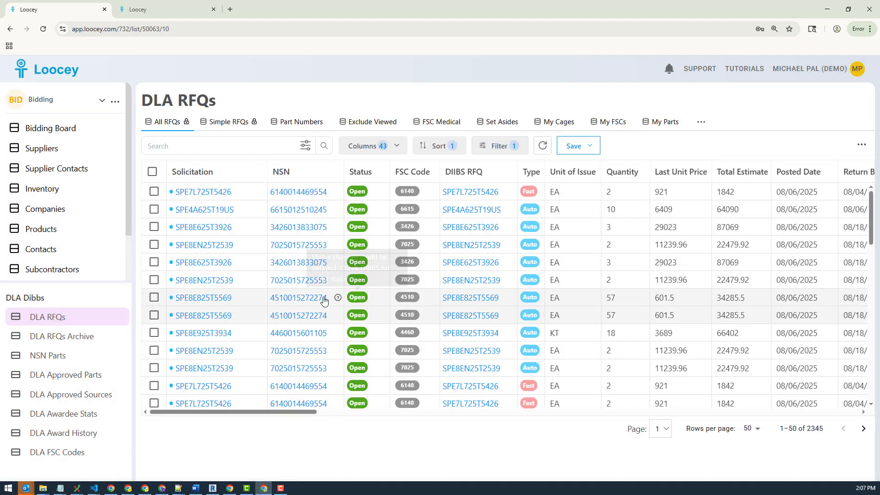
Inspect the NSN History of another matching RFQ further down the filtered list, and close the record.
scroll(293, 344, down, 5)
click(283, 389)
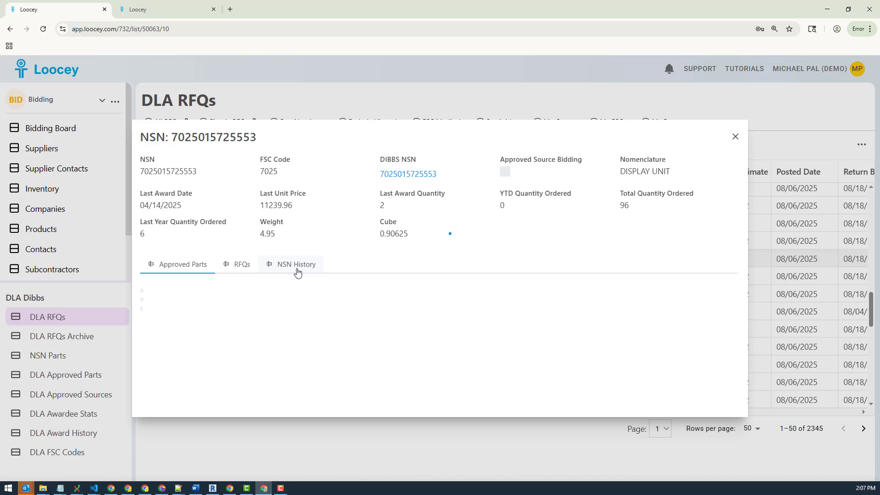
click(296, 271)
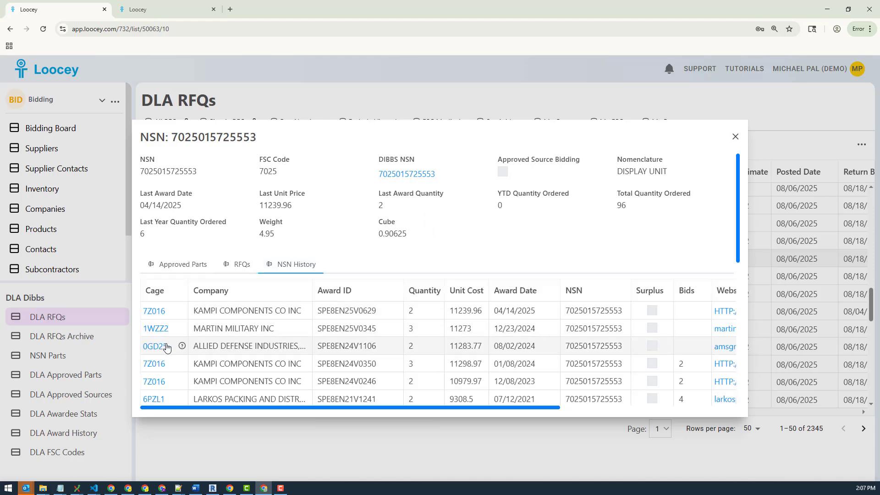
click(736, 137)
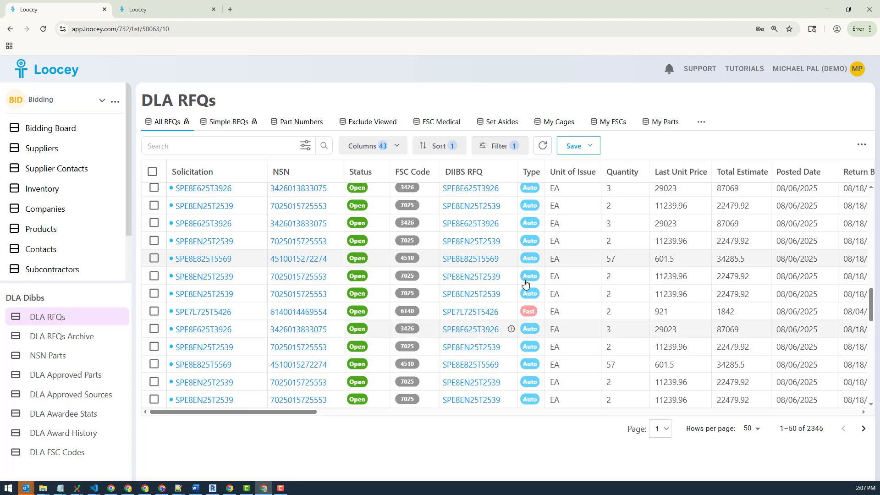
Save the filtered RFQ list as a new view named My Award RFQs.
click(590, 146)
click(591, 185)
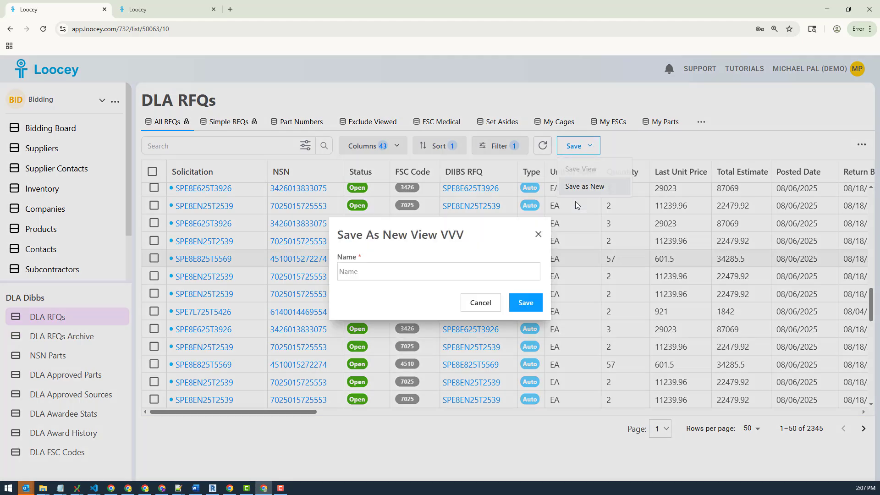
click(390, 275)
text(My)
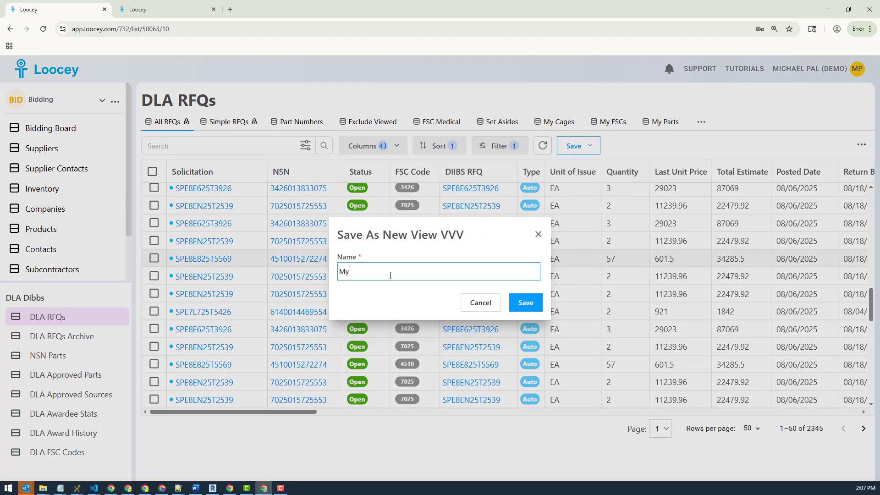
text( Awar)
key(BackSpace)
key(BackSpace)
key(BackSpace)
text(ward RFQs)
click(526, 302)
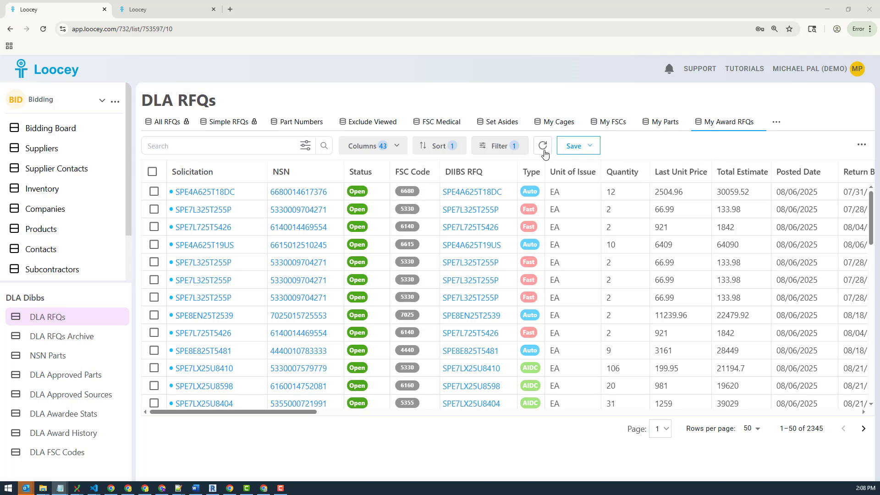
Change the Cage value in the My Award RFQs related data filter to 12050 and apply it.
click(509, 153)
click(394, 189)
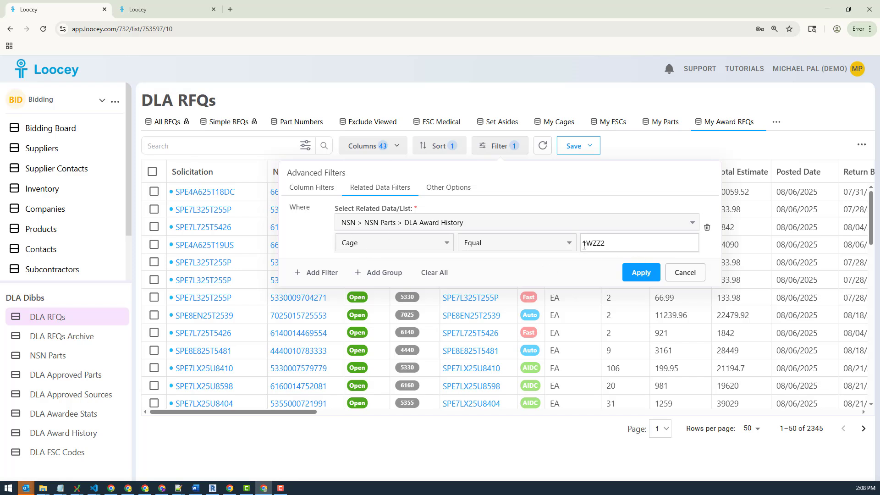
drag(592, 243, 598, 243)
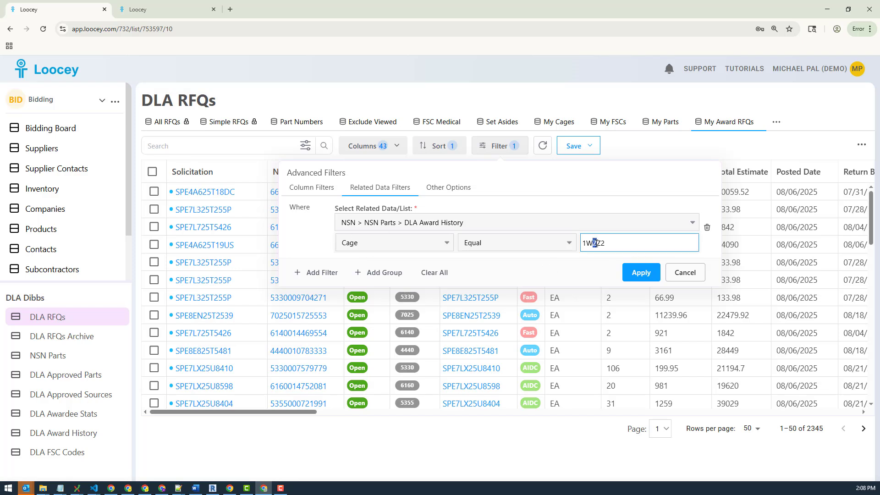
double_click(595, 243)
text(12050)
drag(0, 104, 0, 104)
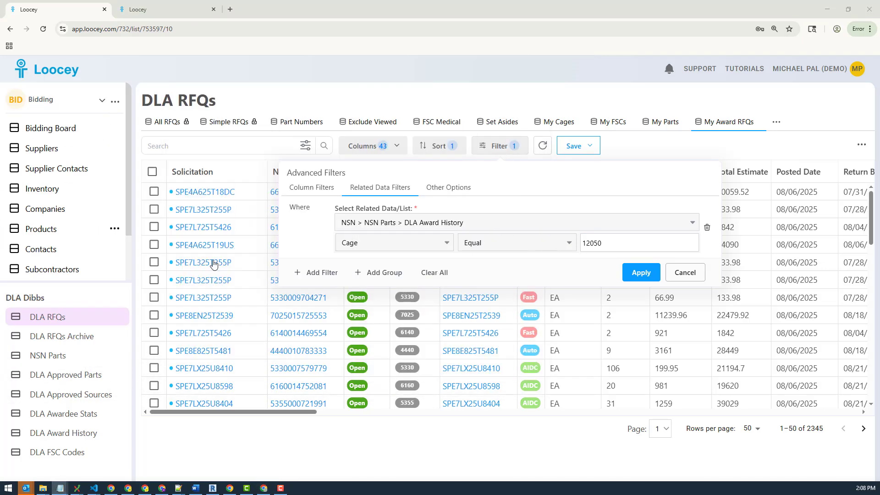
click(638, 274)
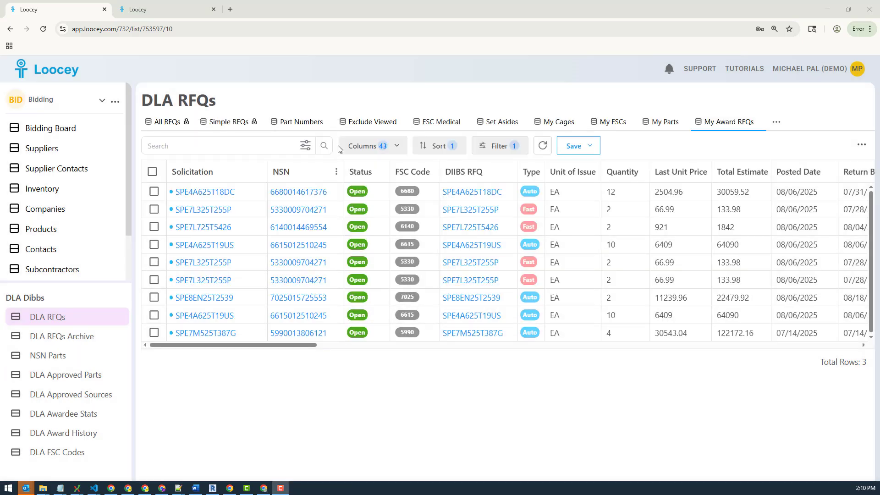
click(297, 316)
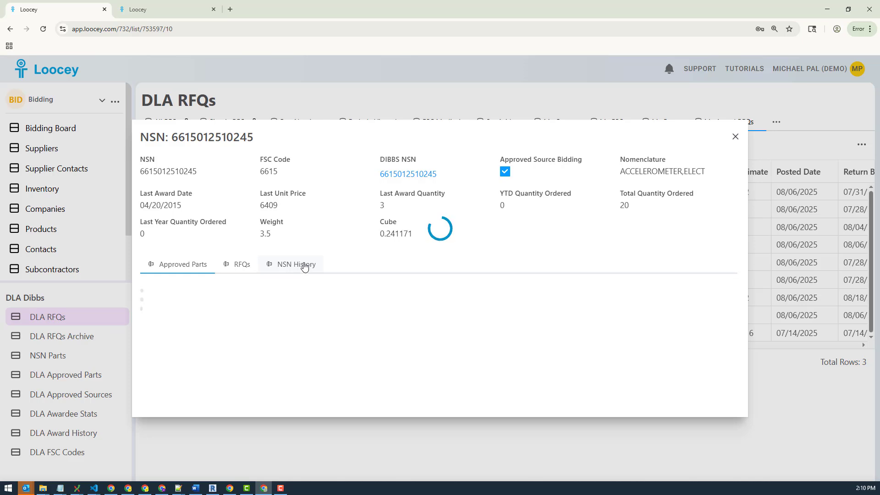
click(305, 264)
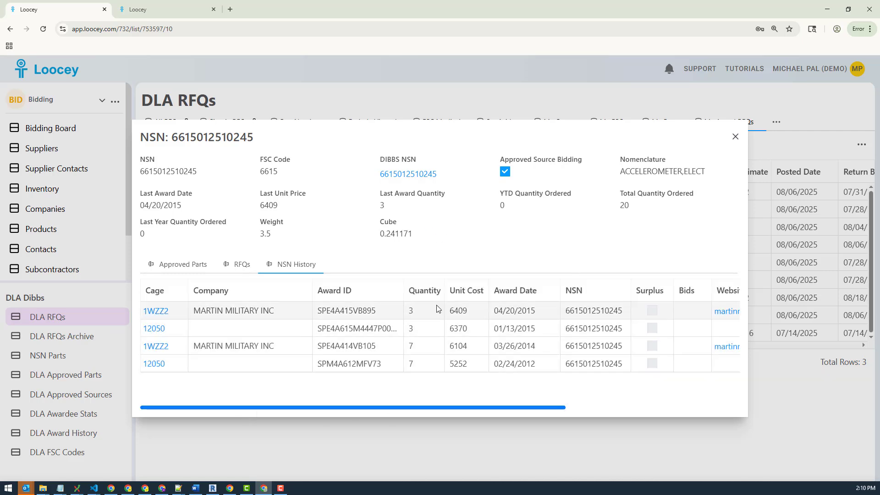
click(735, 137)
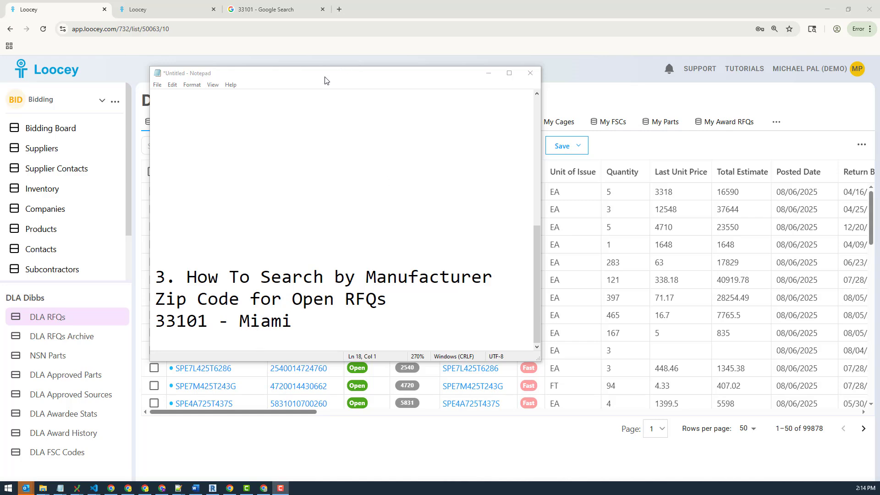
drag(328, 78, 99, 104)
click(260, 99)
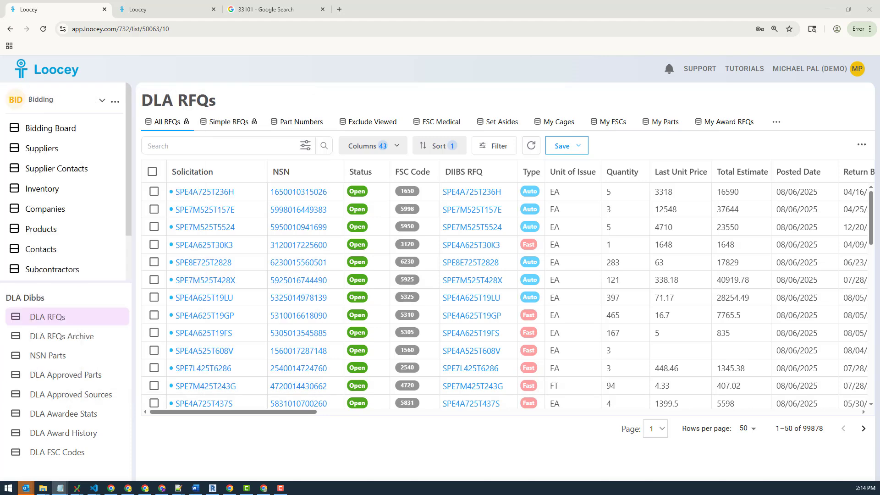
click(493, 152)
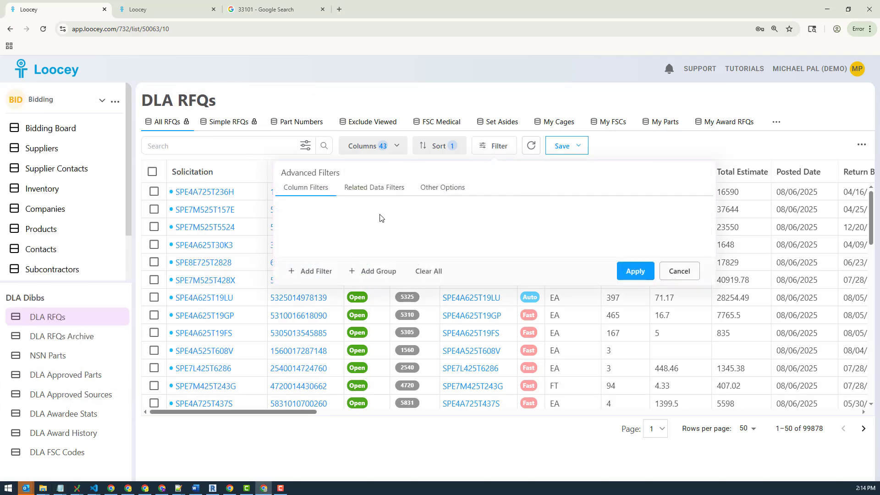
click(371, 192)
click(309, 271)
click(313, 272)
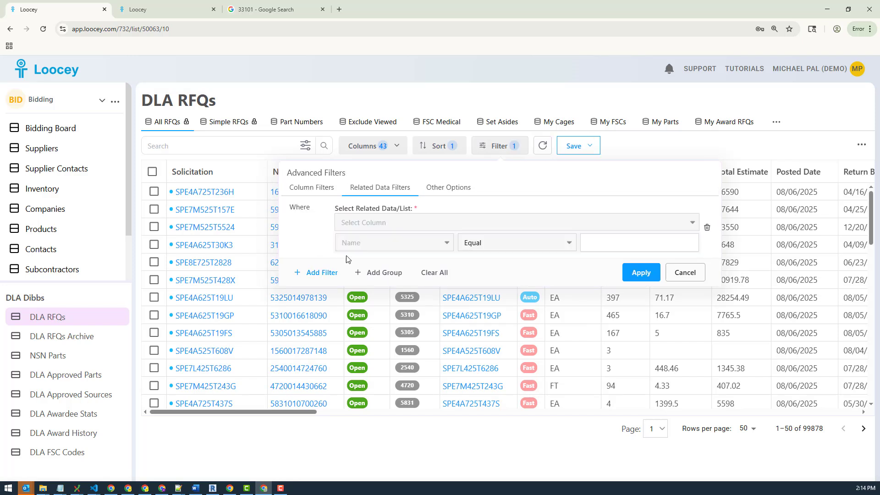
click(428, 216)
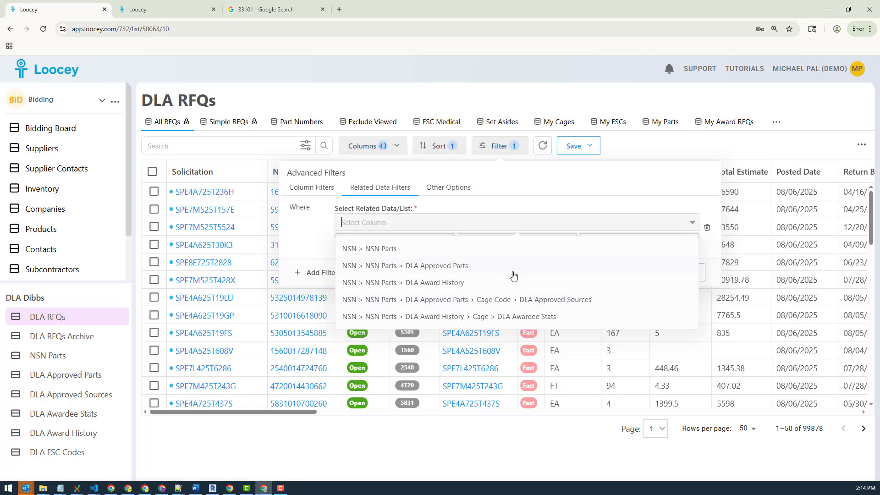
click(557, 194)
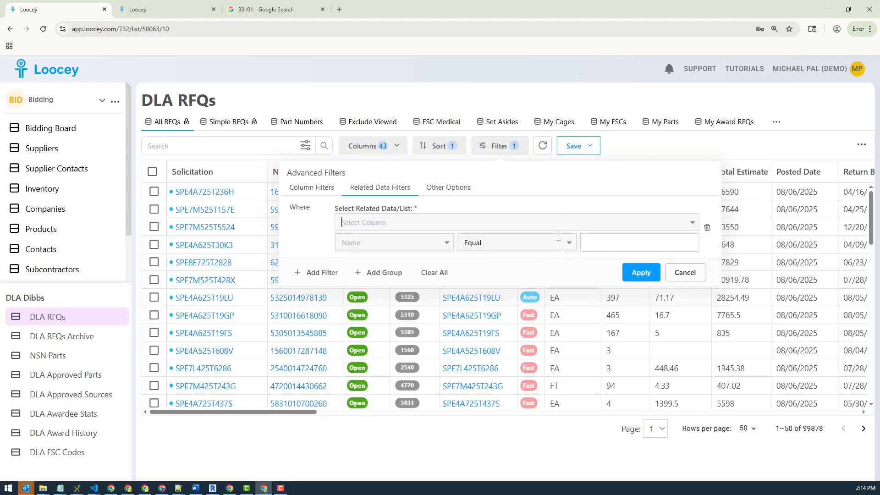
click(684, 272)
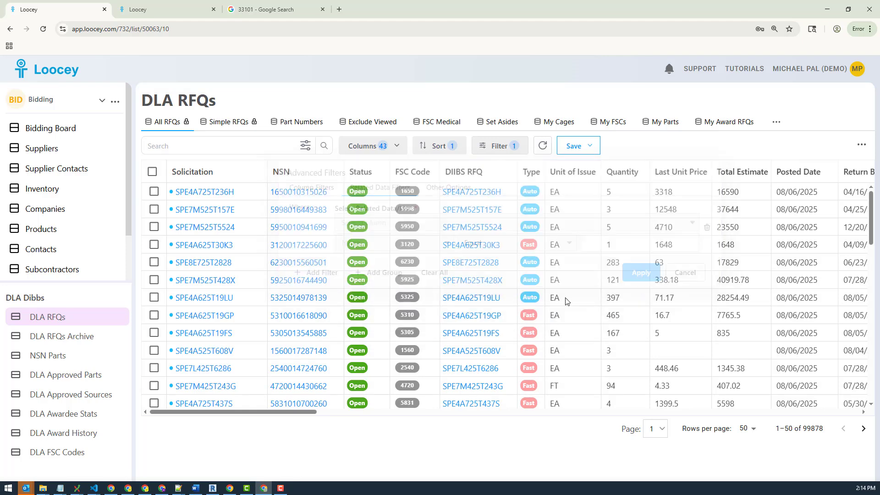
click(298, 281)
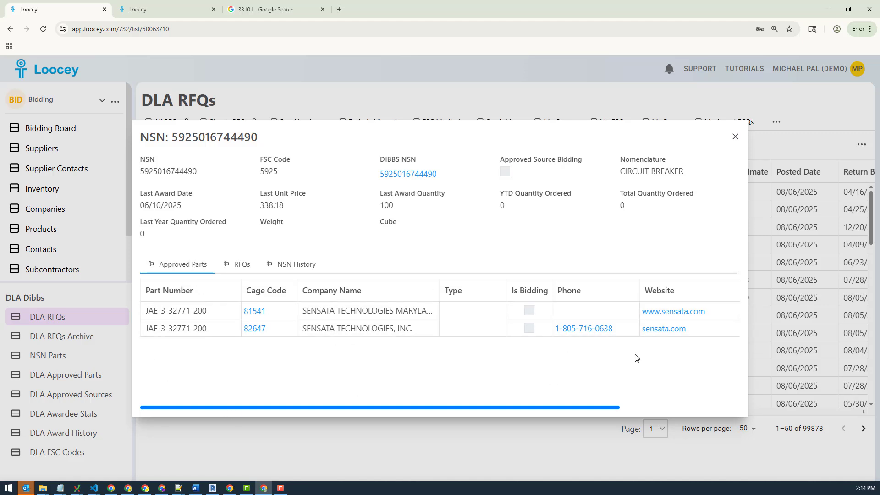
click(736, 142)
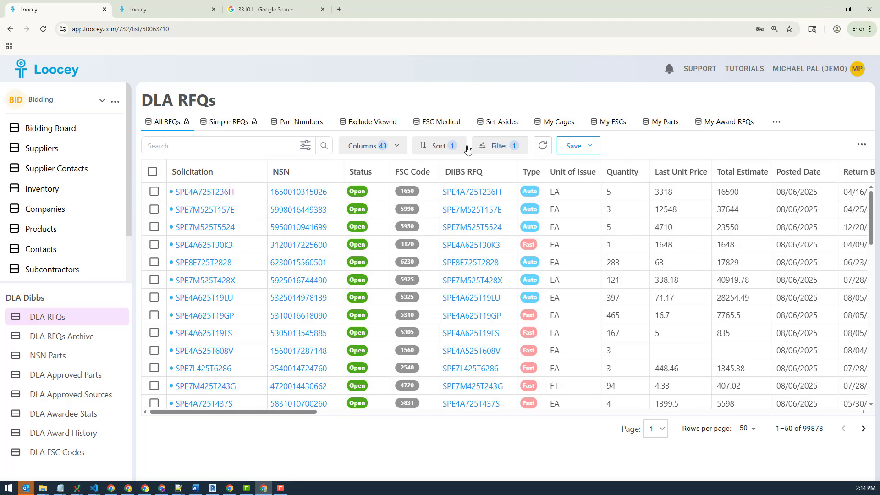
Start a related data filter on NSN > NSN Parts > DLA Approved Parts, browse its filterable columns, and reopen the related list choices.
click(504, 146)
click(399, 192)
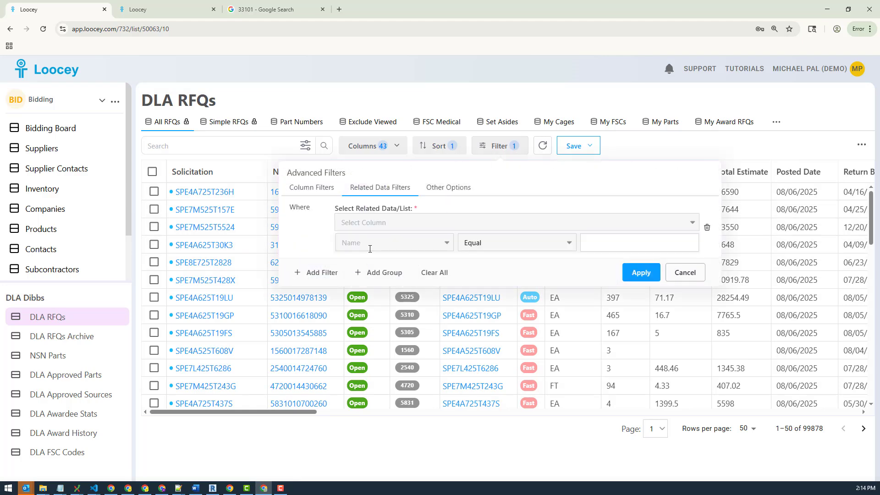
click(420, 224)
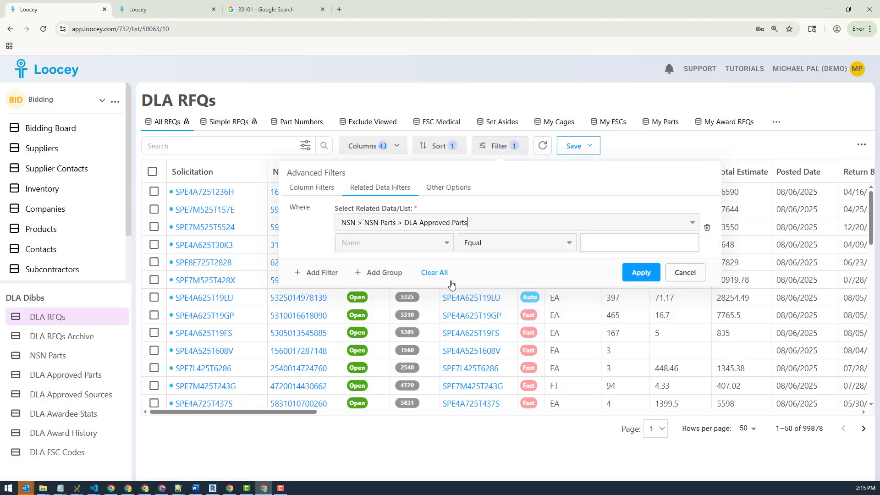
click(456, 266)
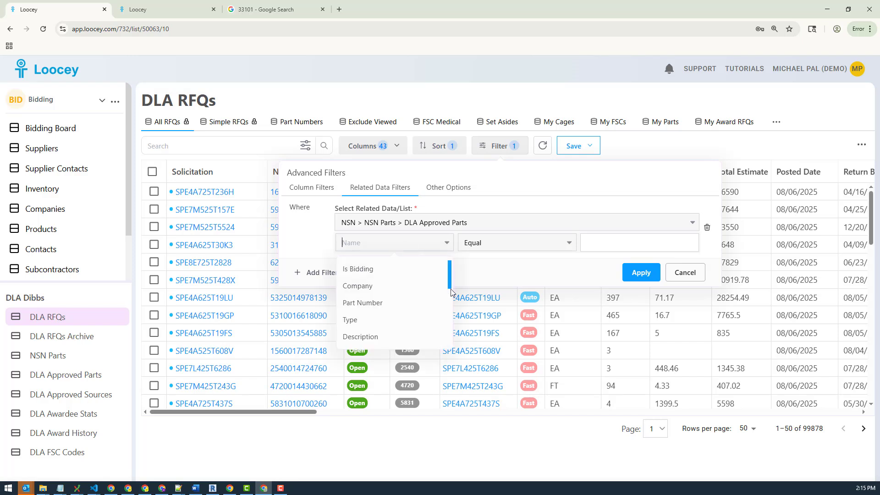
drag(450, 288, 472, 352)
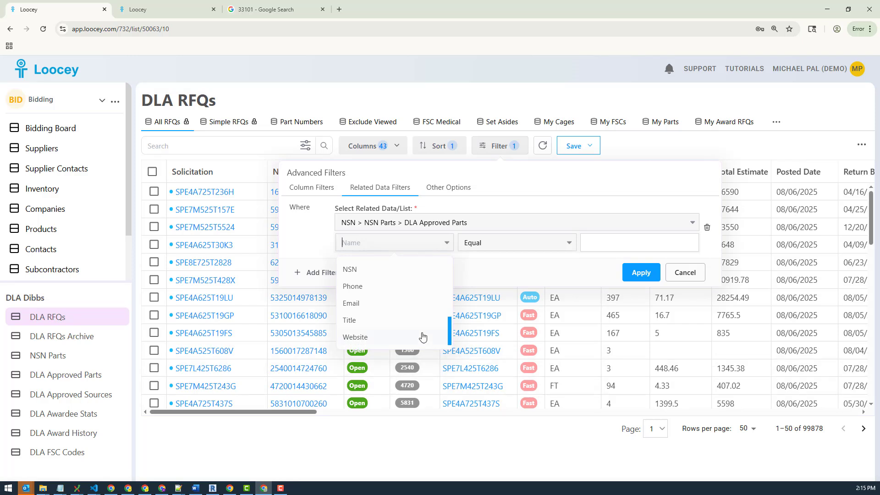
drag(450, 329, 448, 306)
click(500, 222)
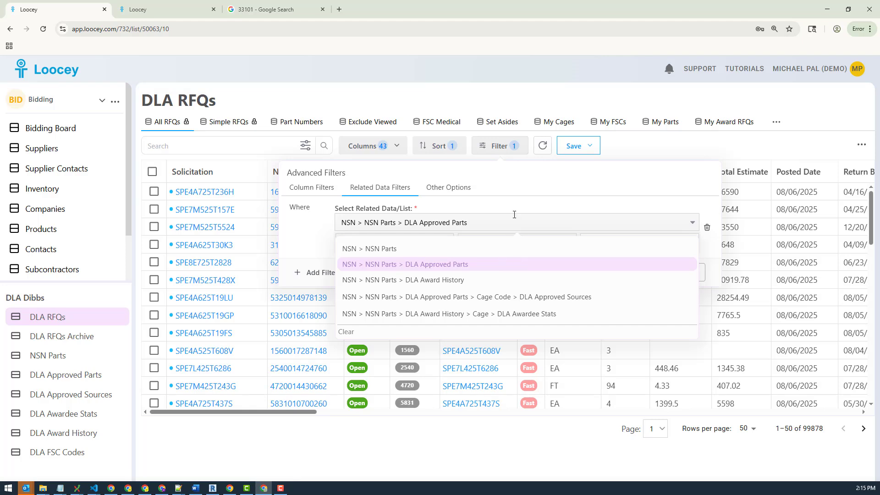
Inspect the DLA Approved Parts list and the columns of the DLA Approved Sources list, including Zip, in the second Loocey page.
key(ctrl+Tab)
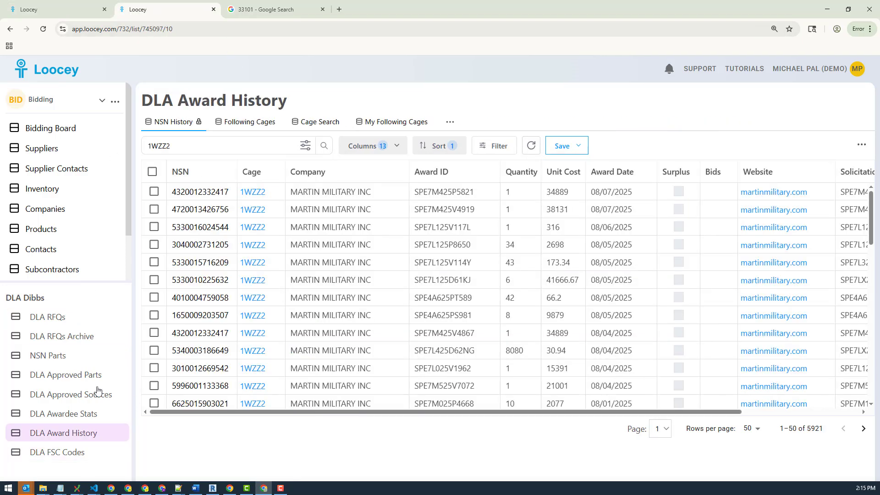
click(69, 380)
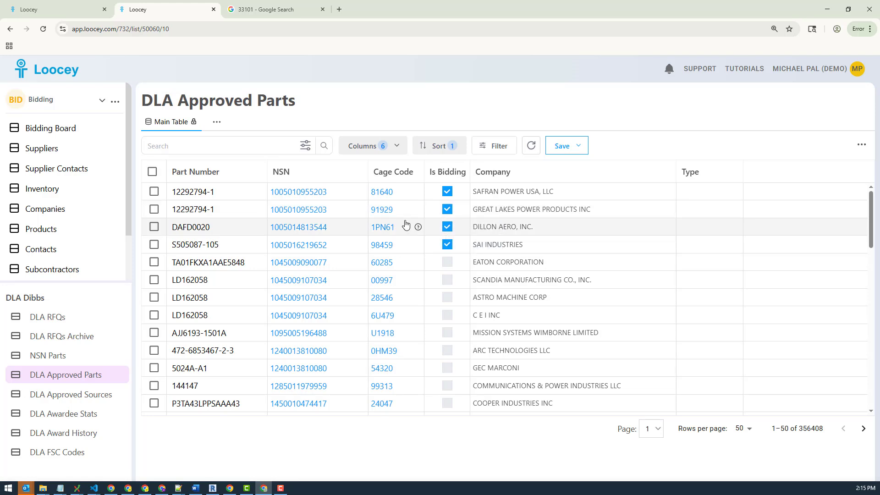
click(76, 395)
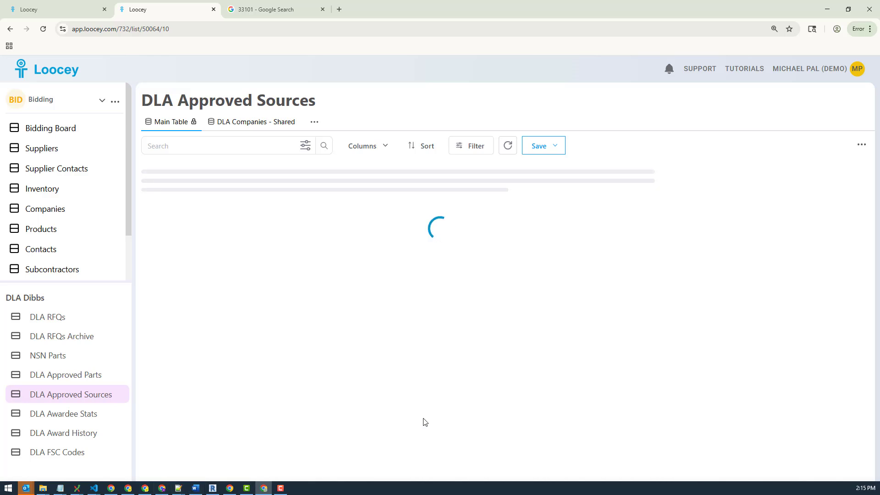
drag(319, 416, 545, 402)
scroll(586, 398, right, 5)
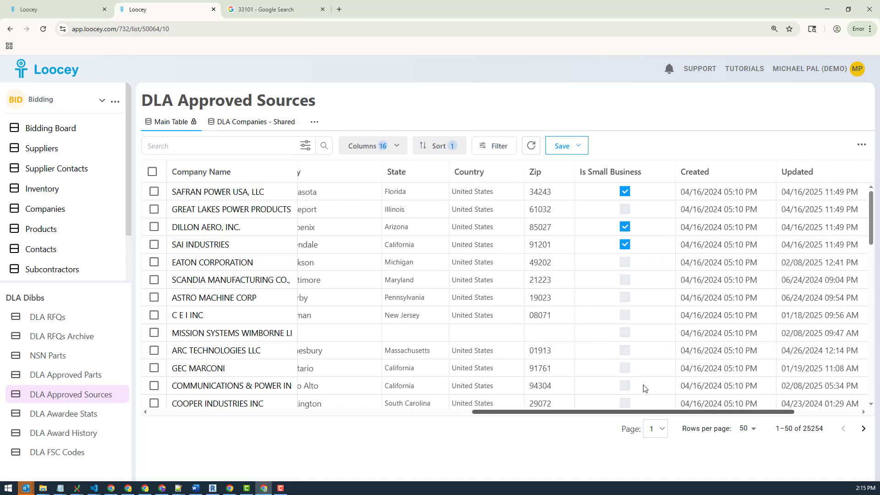
drag(689, 403, 297, 419)
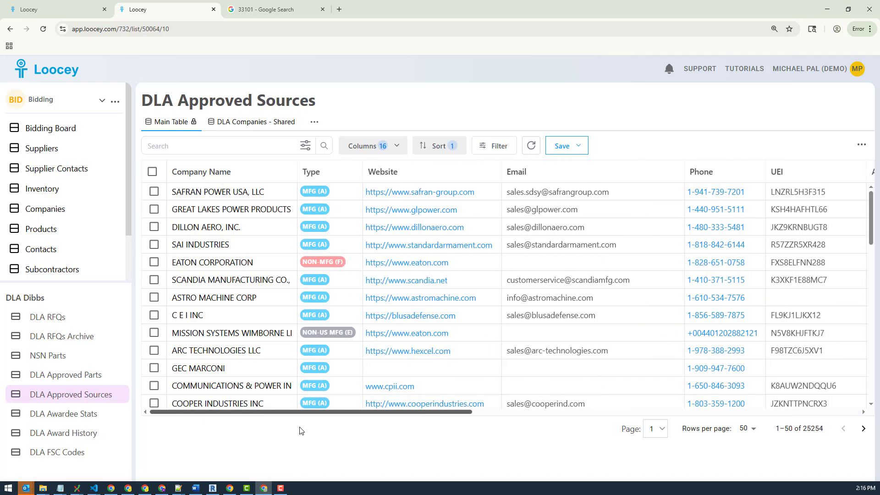
Back in the RFQ filter, choose NSN > NSN Parts > DLA Approved Parts > Cage Code > DLA Approved Sources with the condition Zip Starts With.
click(40, 6)
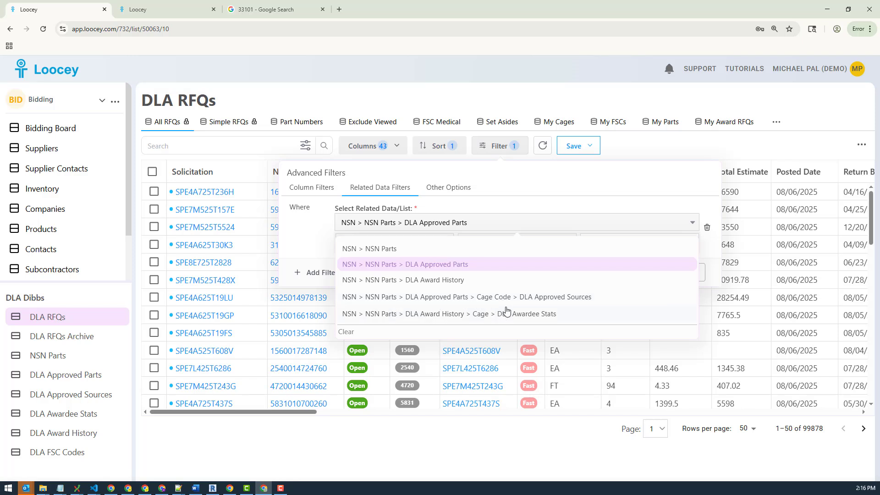
click(602, 298)
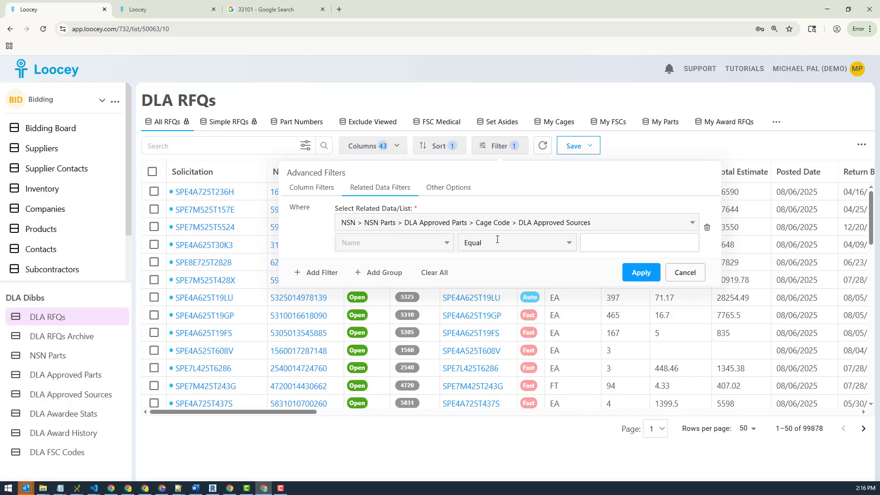
click(380, 243)
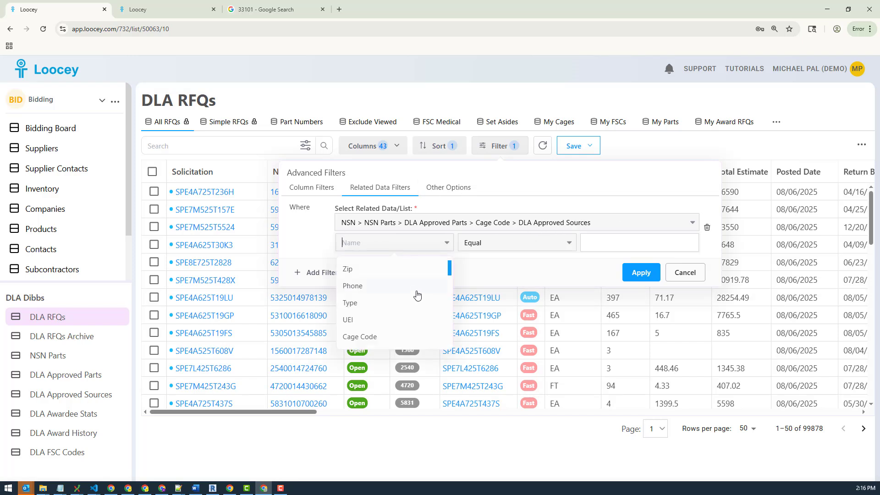
click(366, 272)
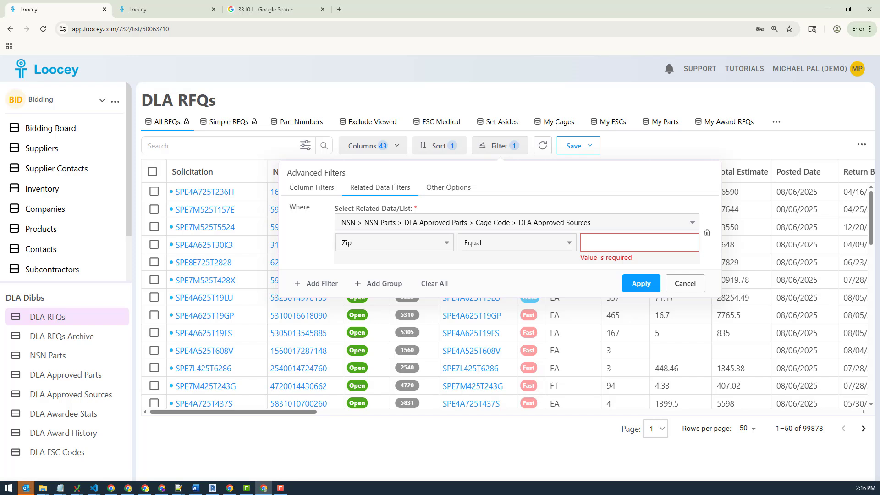
click(503, 243)
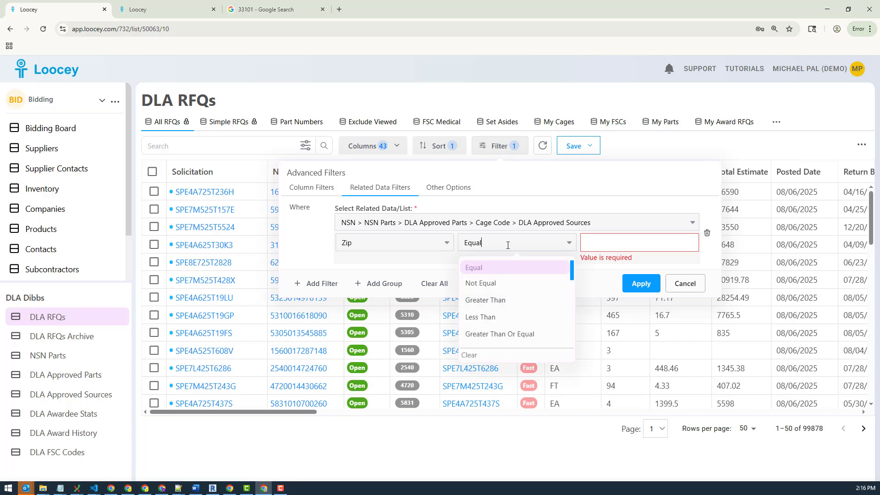
text(sta)
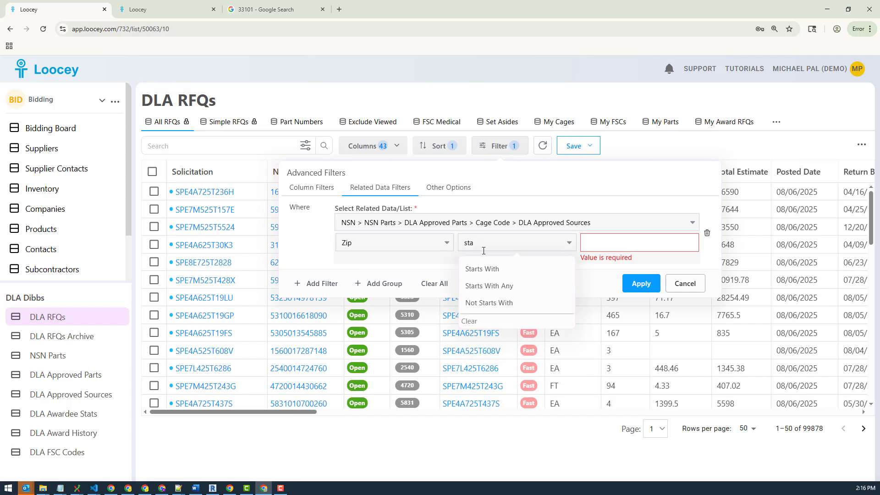
click(469, 270)
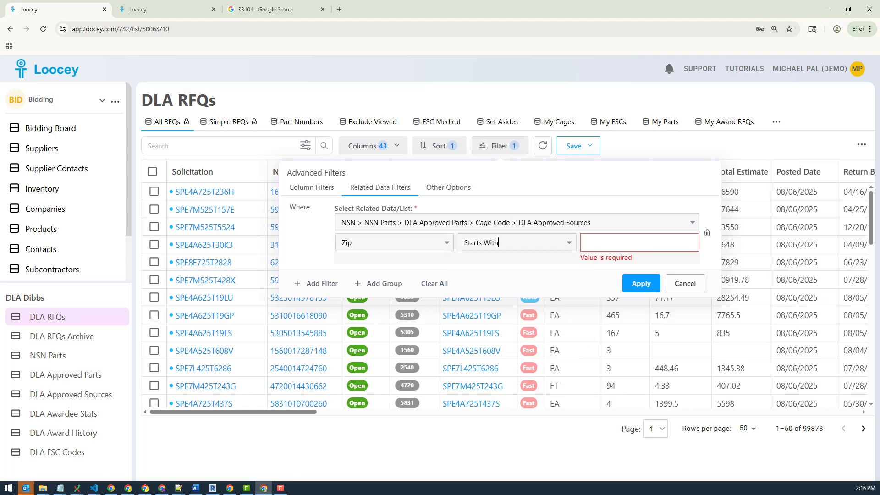
Look up the Miami zip code in the Notepad notes, set the Zip filter value to 33, and apply the filter.
key(alt+Tab)
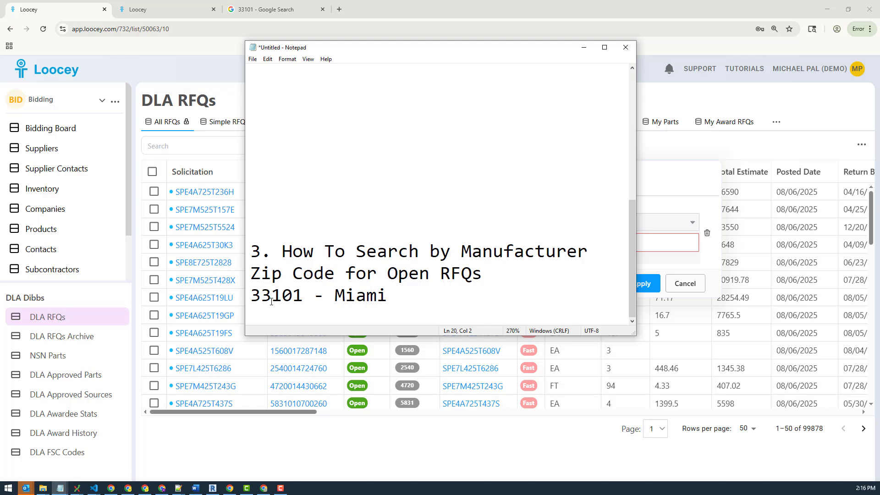
click(583, 47)
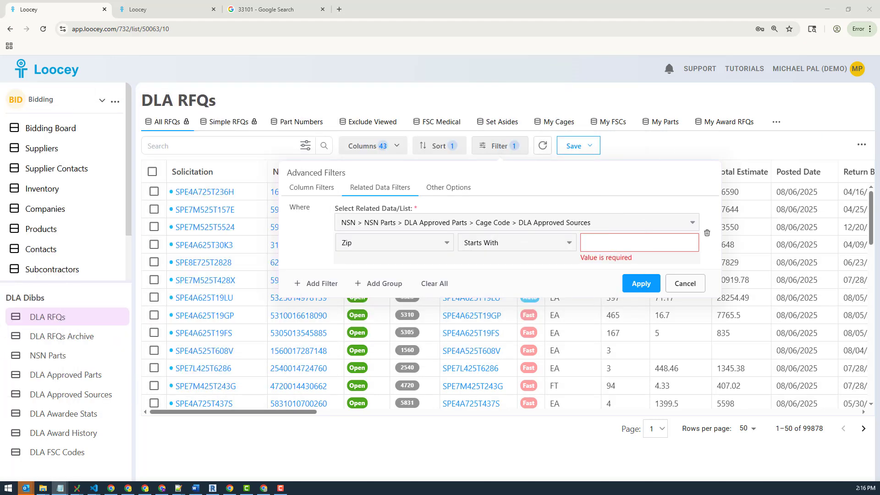
click(620, 236)
text(33)
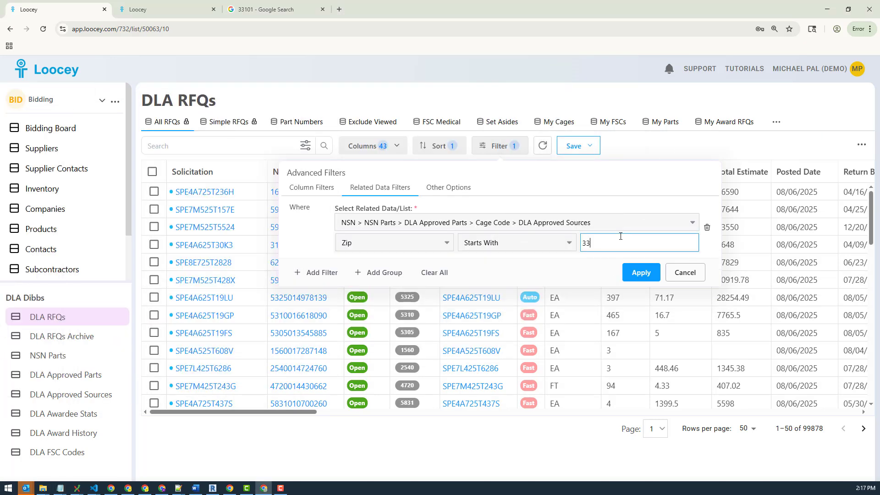
click(639, 280)
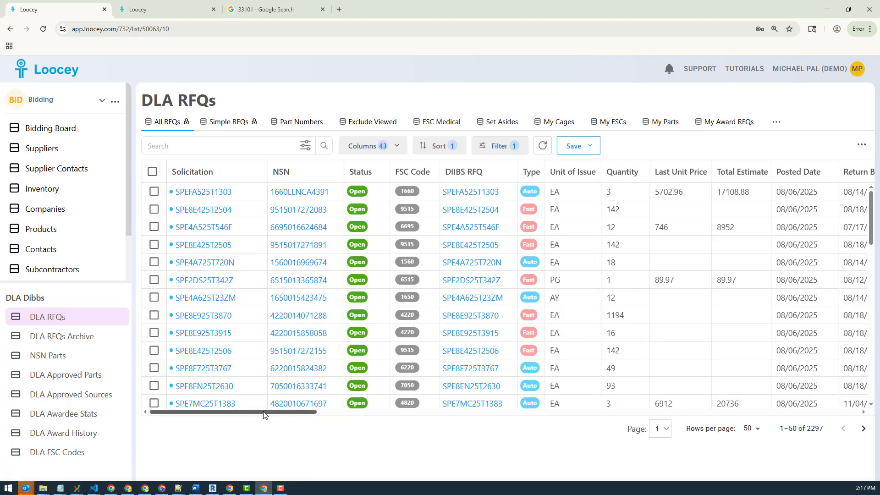
drag(266, 412, 807, 411)
click(296, 262)
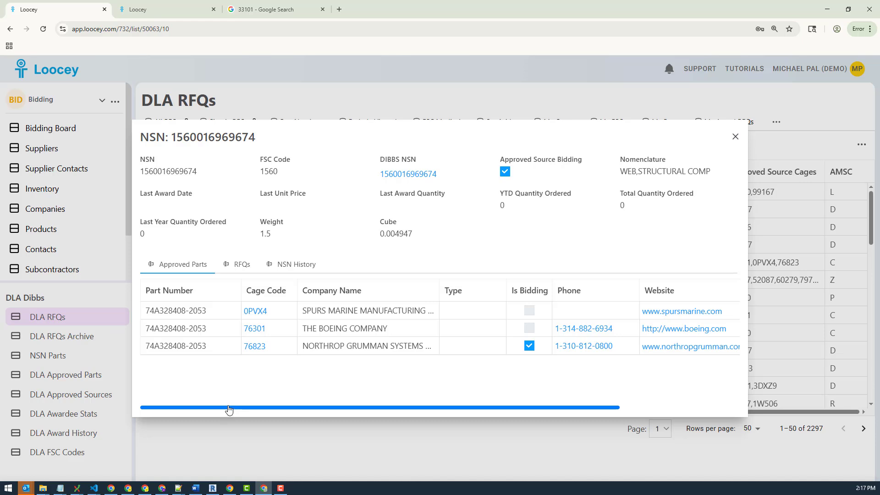
drag(228, 407, 168, 447)
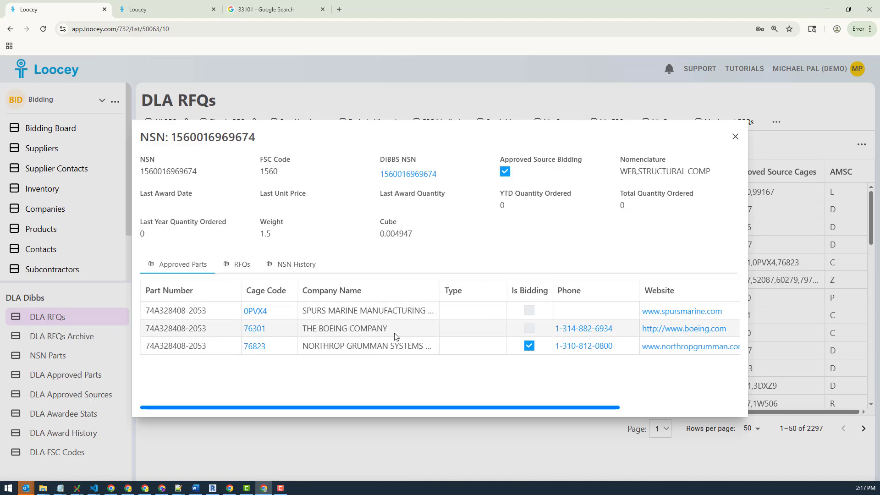
click(253, 310)
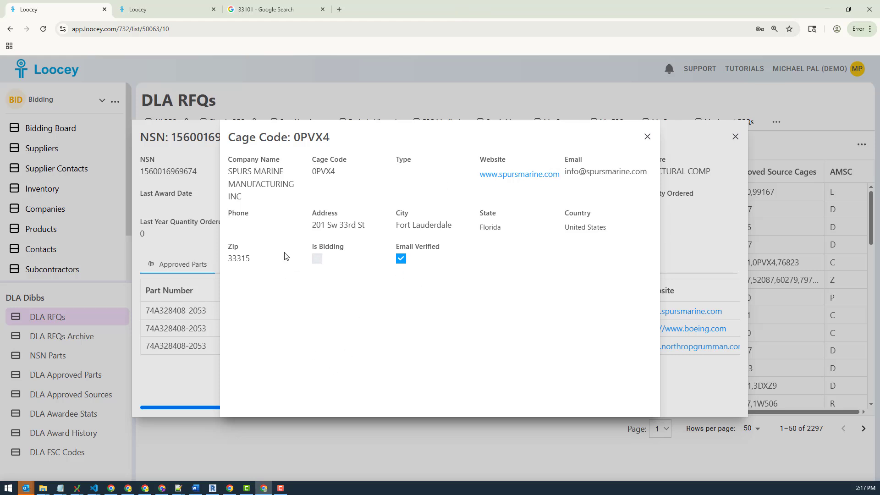
double_click(242, 258)
click(235, 261)
click(646, 137)
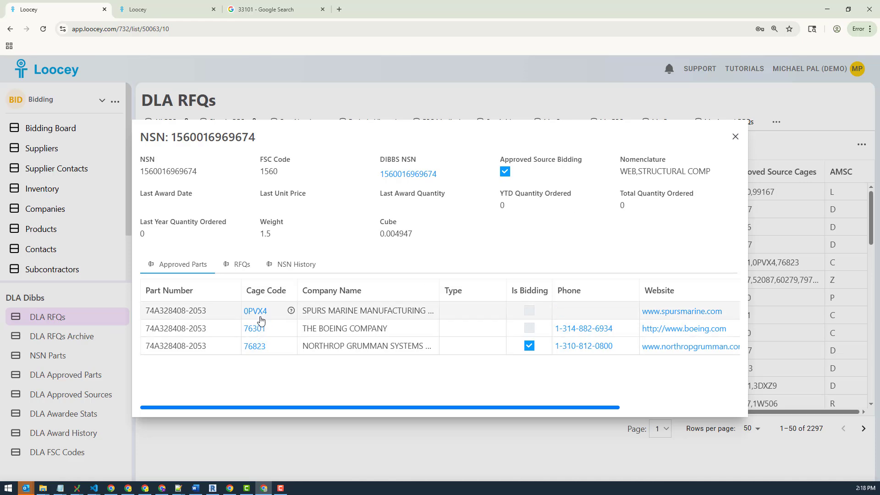
Compare the zip codes of the other two approved cages, 76823 and 76301, closing each cage record.
click(255, 345)
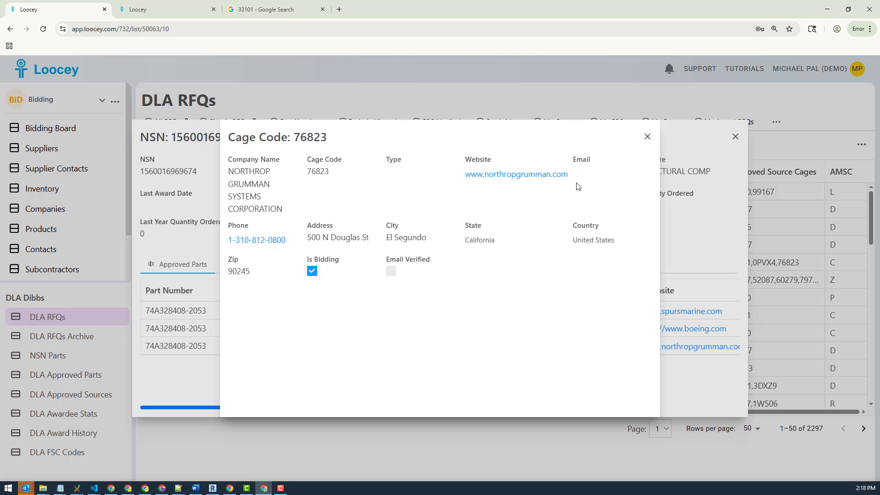
click(647, 137)
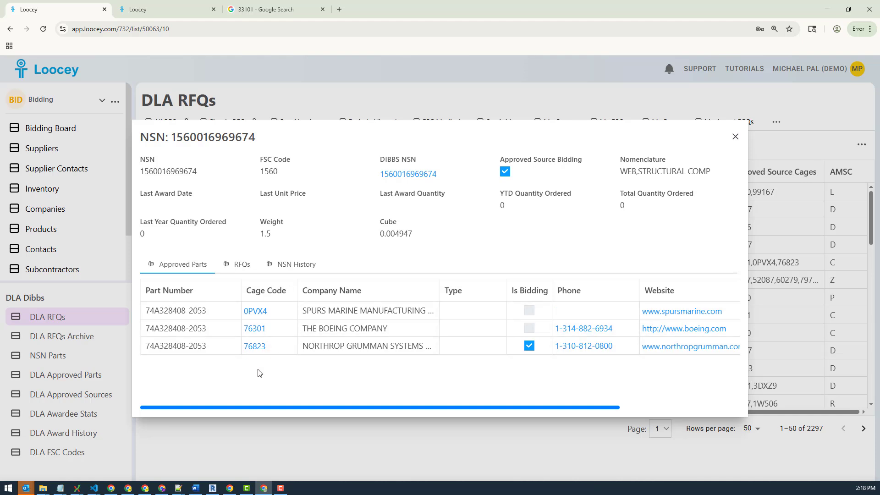
click(251, 329)
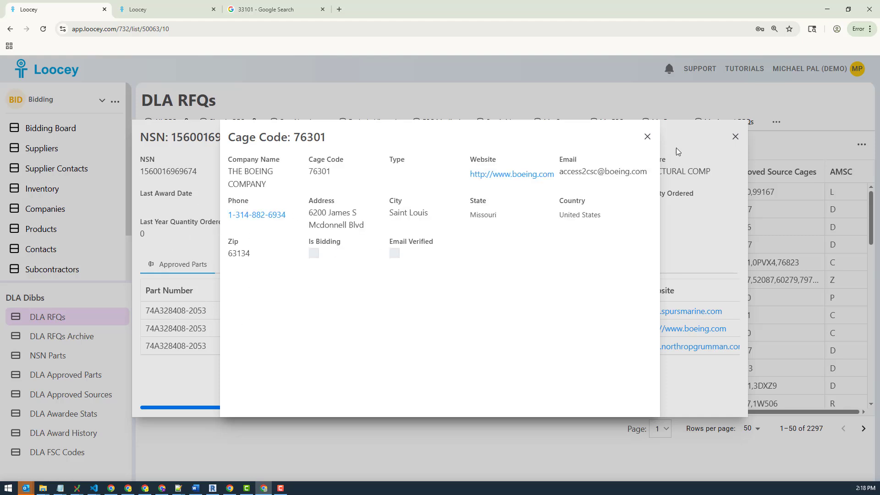
click(647, 138)
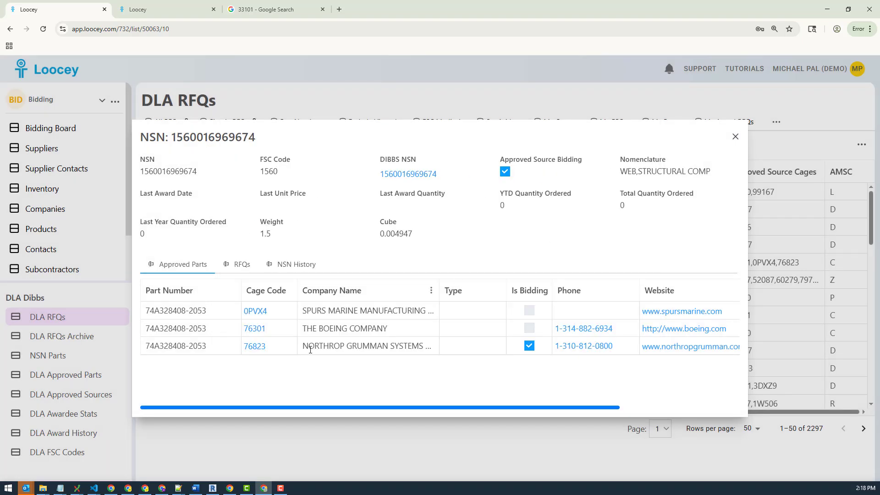
Recheck the zip code of cage 0PVX4, and close both the cage and NSN records.
click(254, 311)
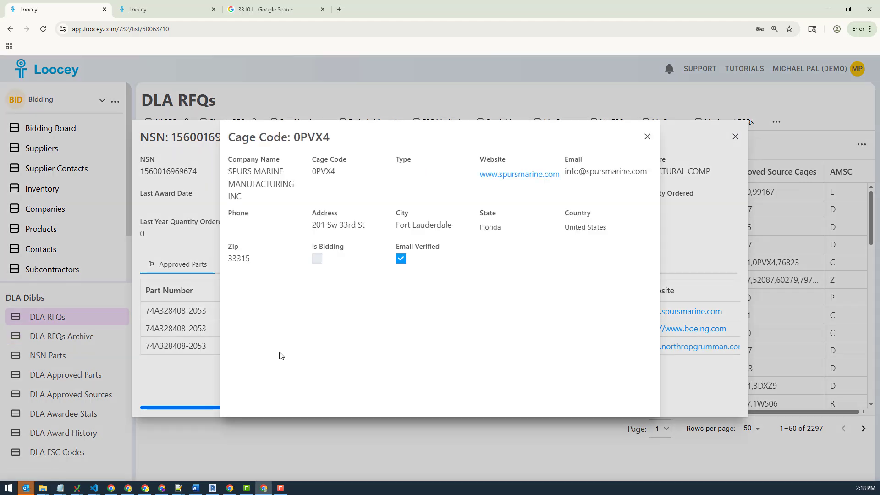
drag(242, 261, 231, 263)
click(647, 137)
click(734, 137)
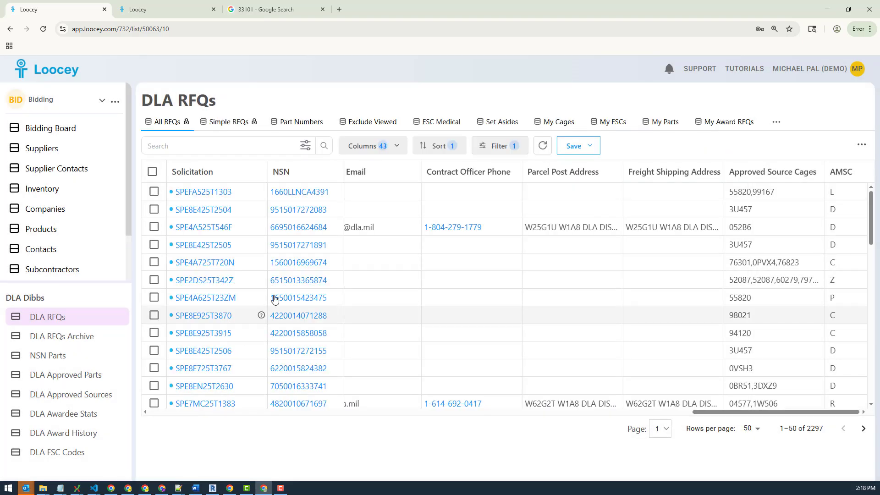
scroll(275, 300, down, 10)
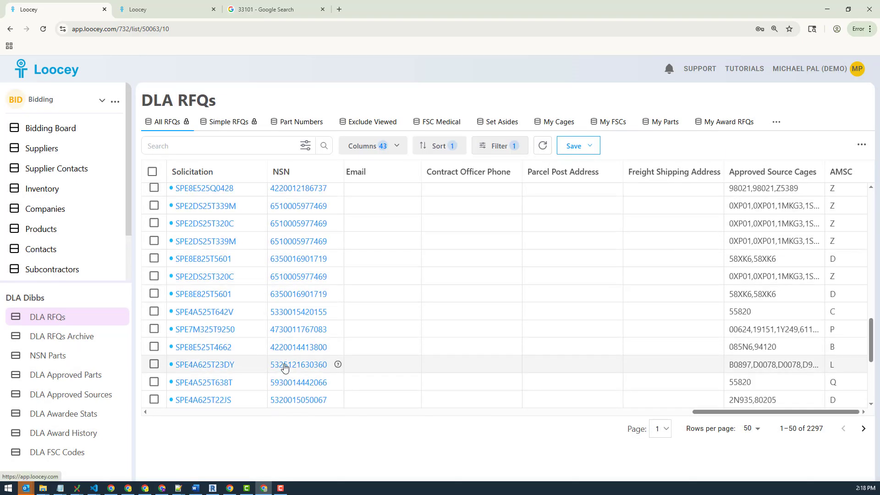
click(285, 366)
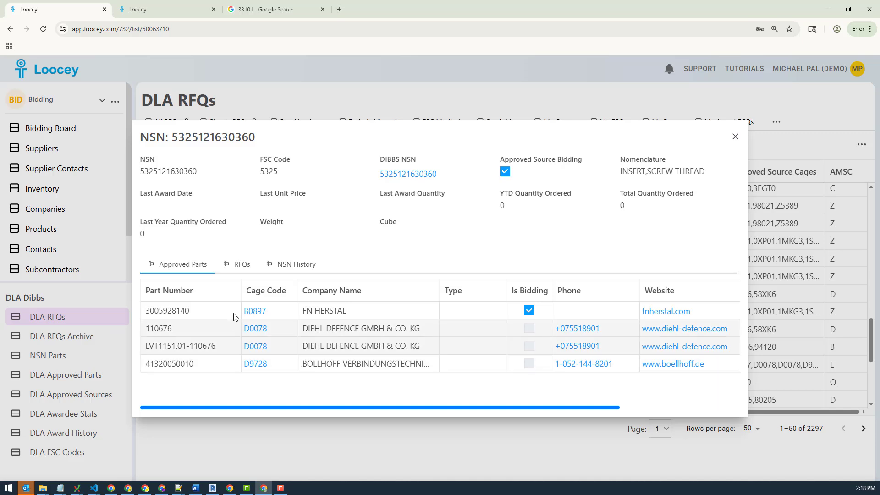
click(248, 311)
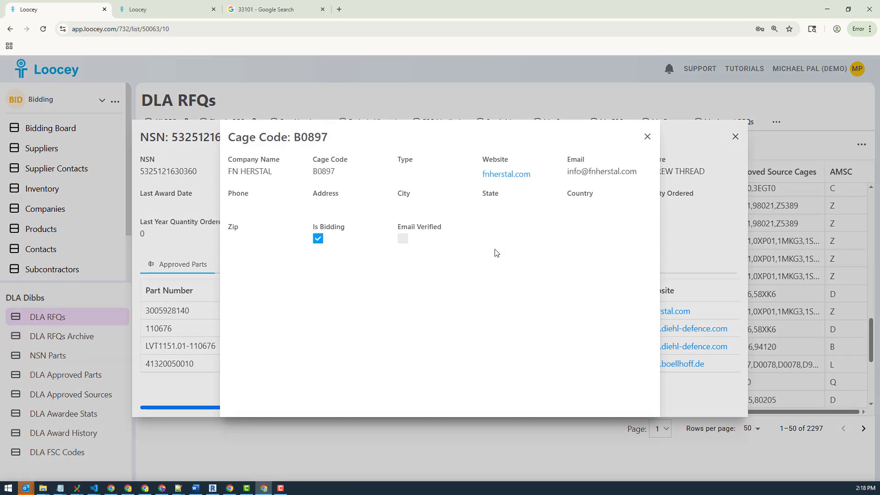
click(647, 137)
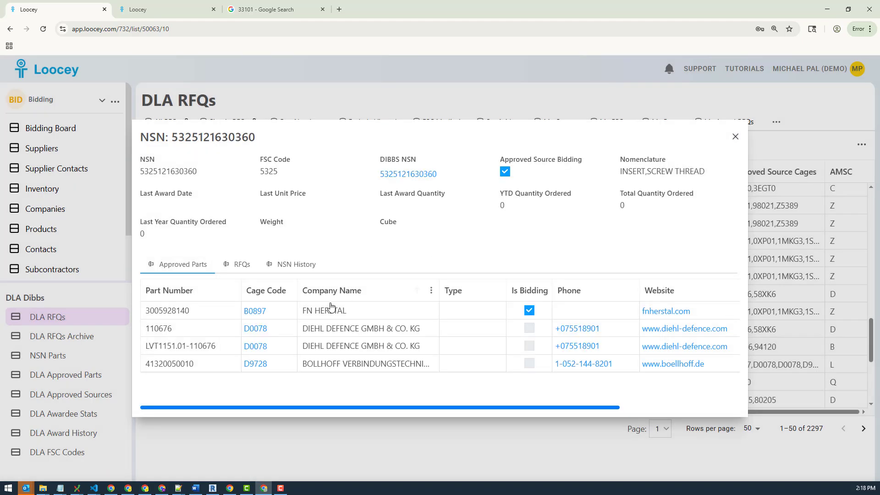
click(256, 328)
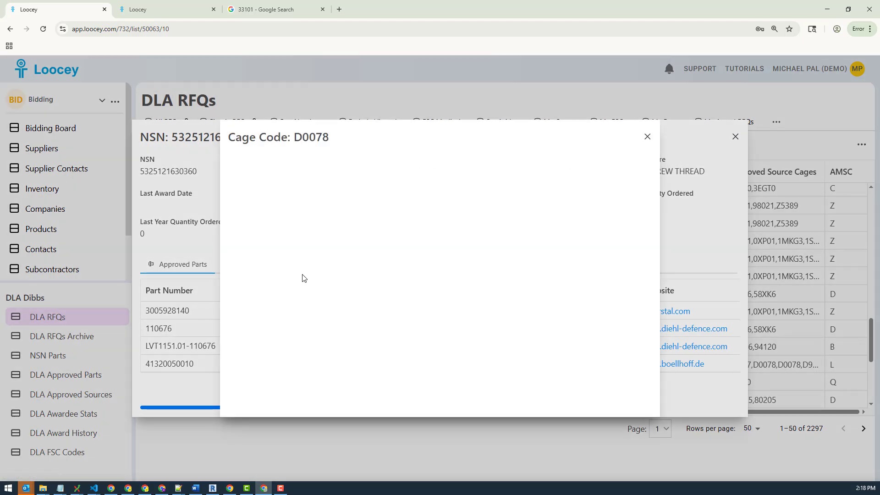
click(650, 137)
click(252, 348)
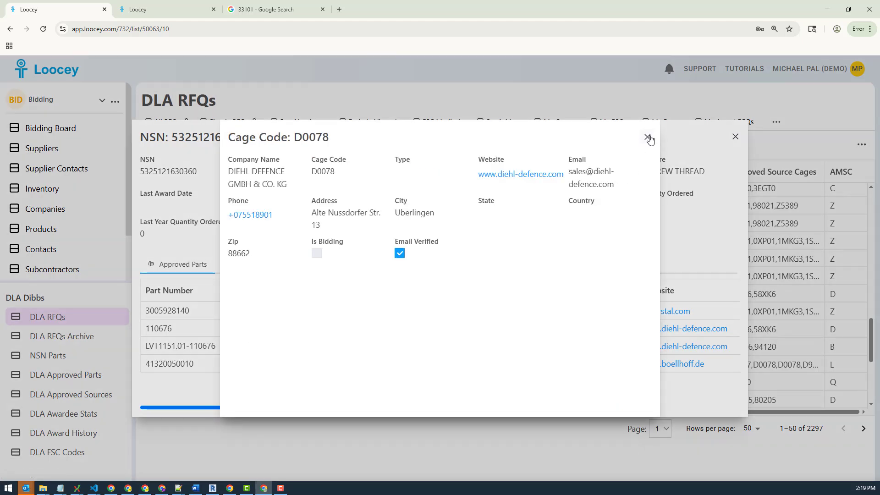
click(646, 137)
View approved cage D9728, highlight the first two digits of its zip code, and close the cage and NSN records.
click(251, 364)
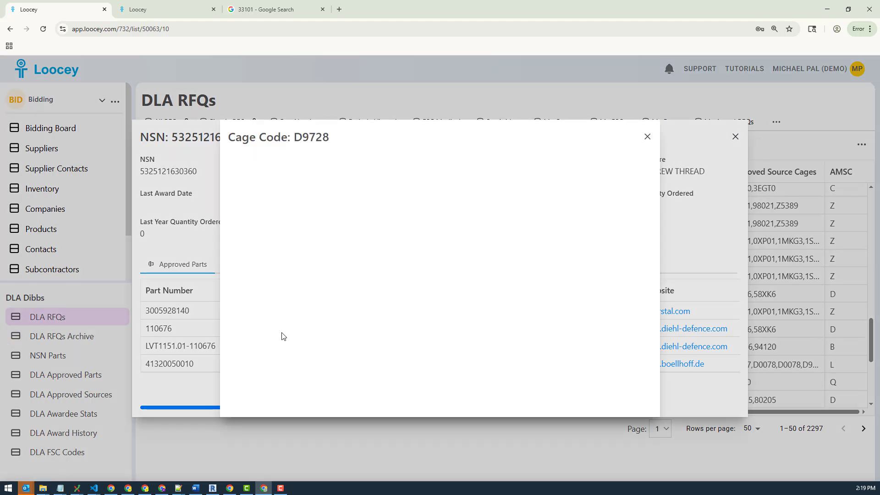
drag(237, 258, 230, 270)
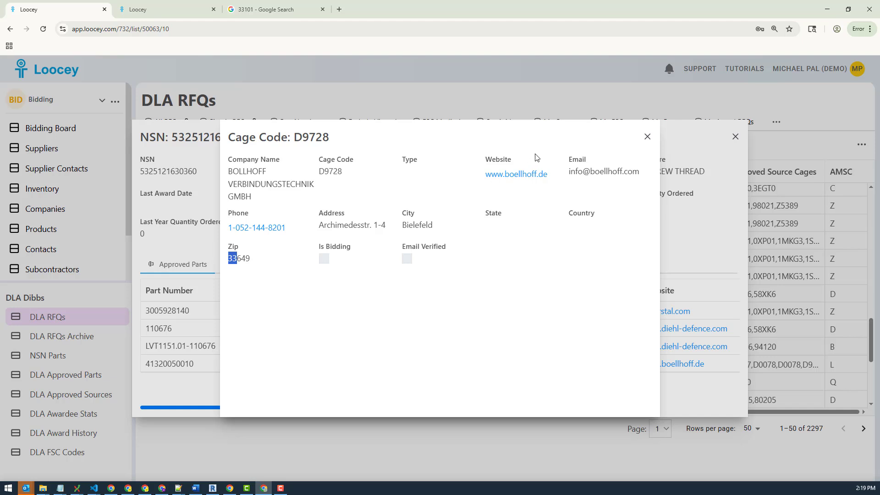
click(648, 138)
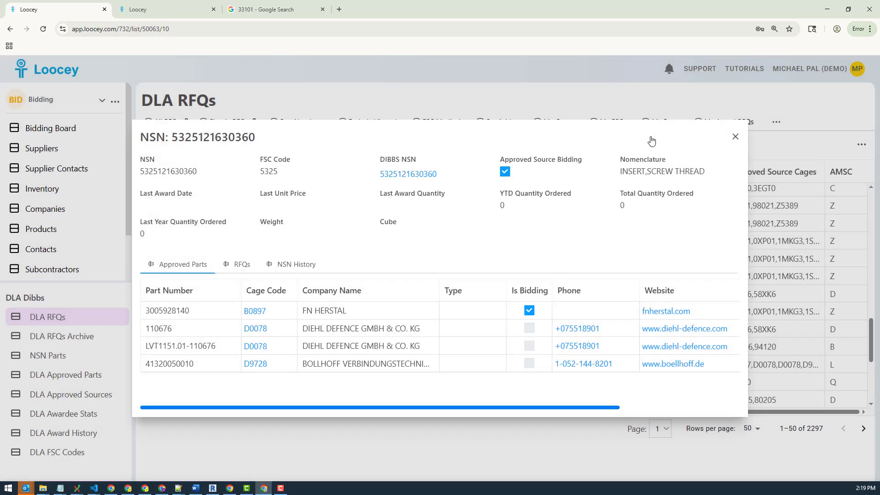
click(734, 137)
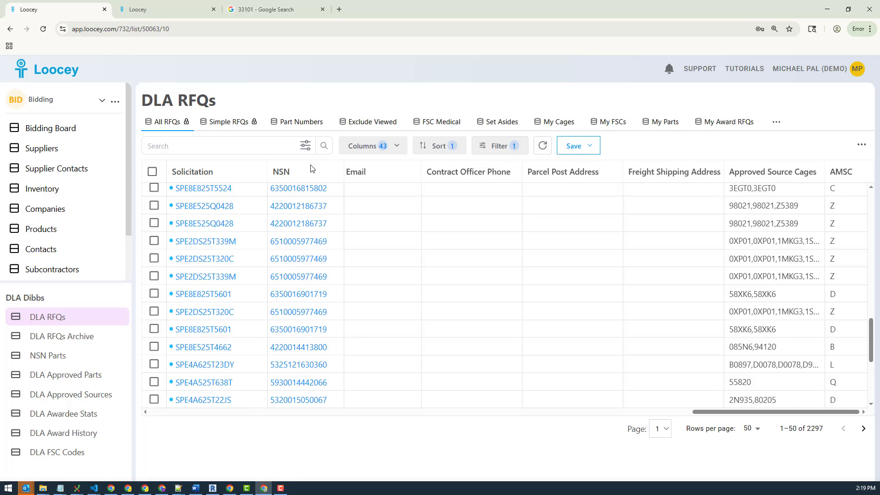
Open solicitation SPE4A625T23KW from the Bidding Board and copy the part number of the EATON AEROSPACE LLC supplier quote.
drag(731, 411, 112, 401)
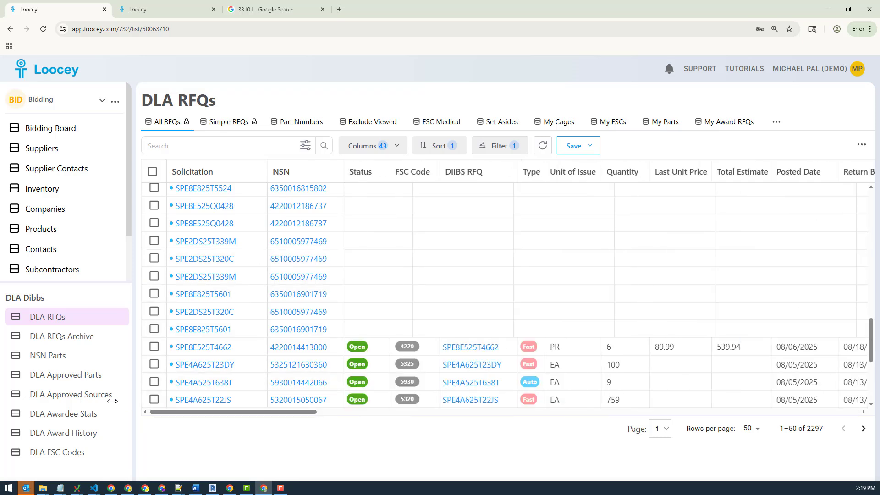
click(54, 128)
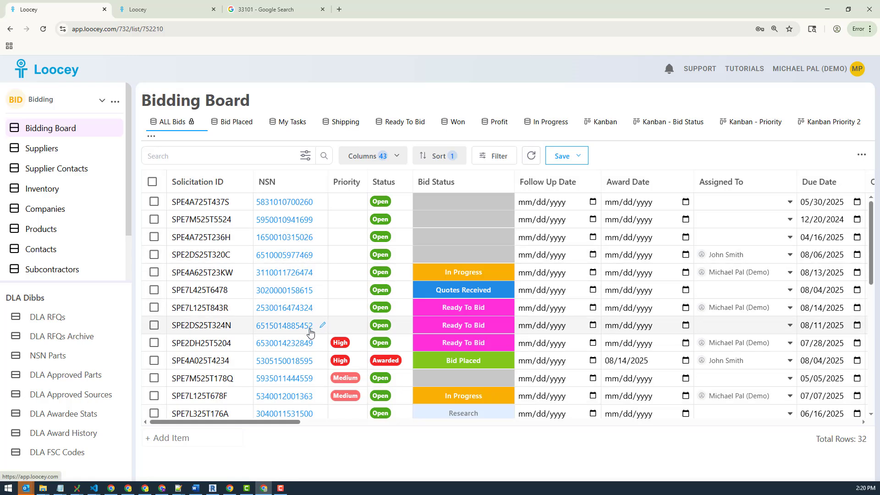
click(240, 272)
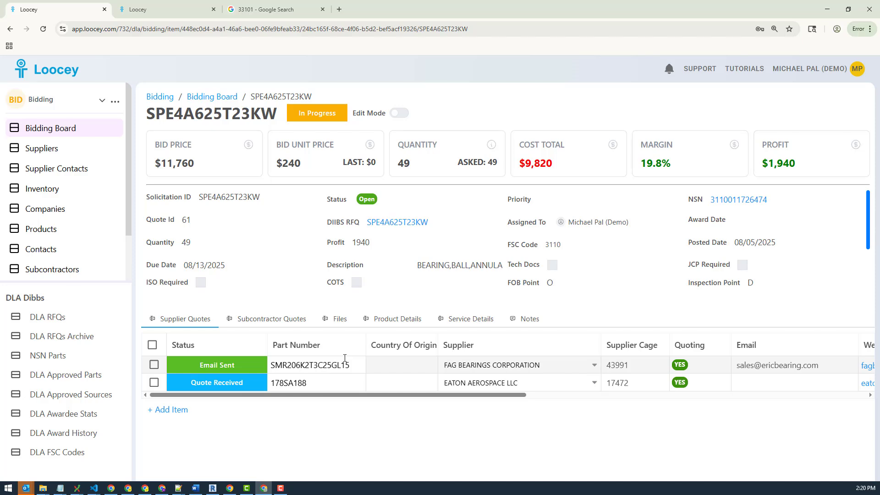
double_click(291, 389)
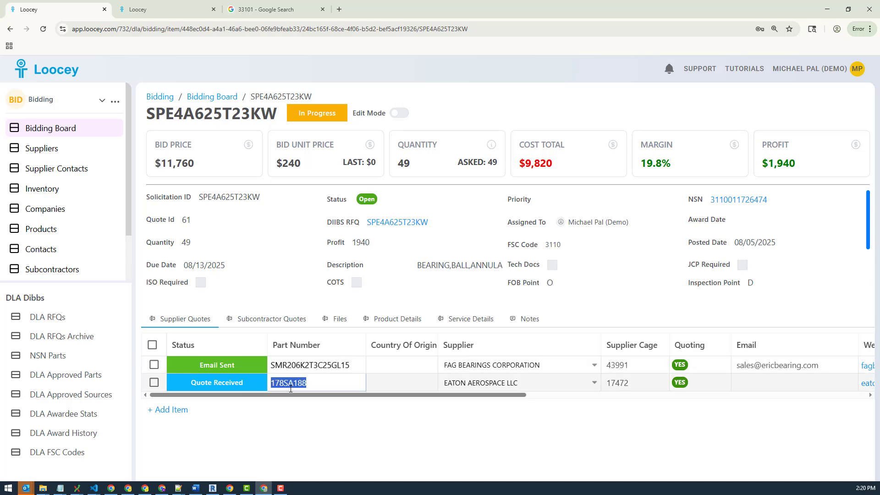
click(324, 440)
Return to the Bidding Board and add a related data filter on the Supplier Quotes list.
click(69, 130)
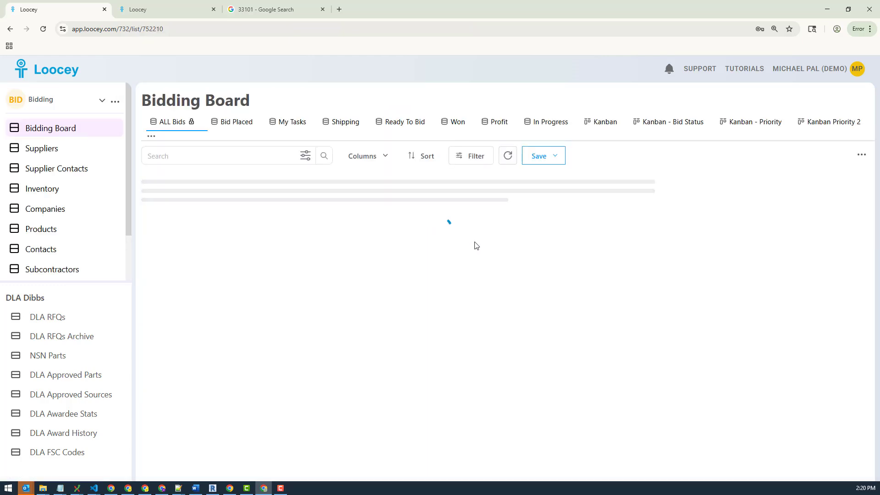
click(497, 158)
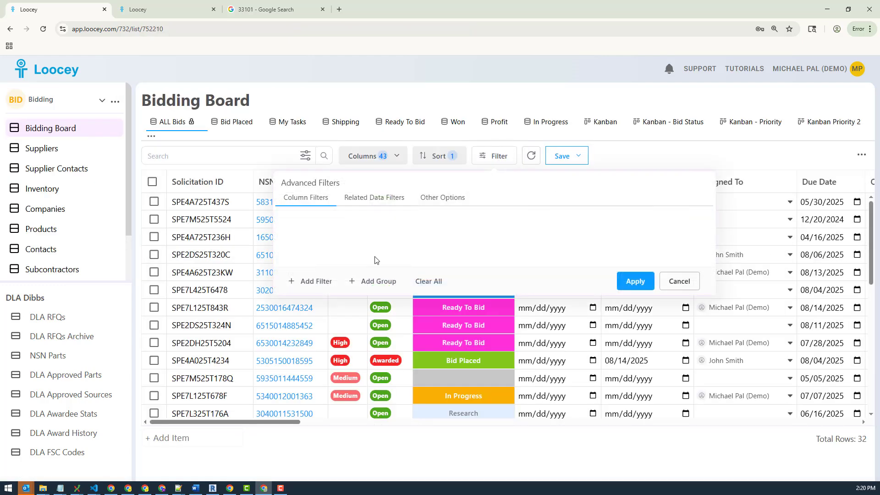
click(374, 197)
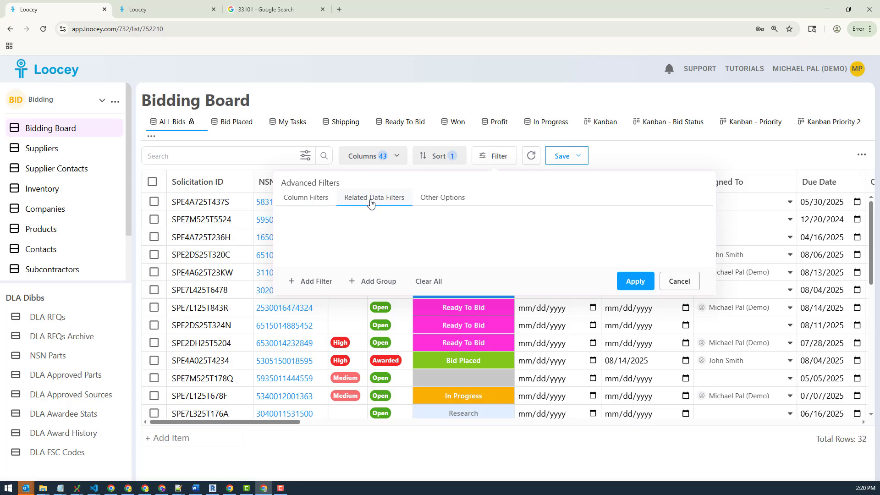
click(315, 285)
click(321, 282)
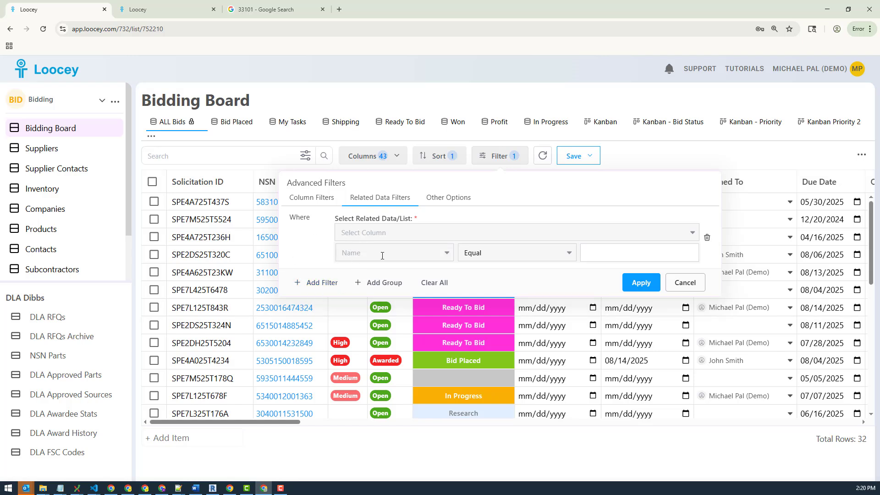
click(399, 227)
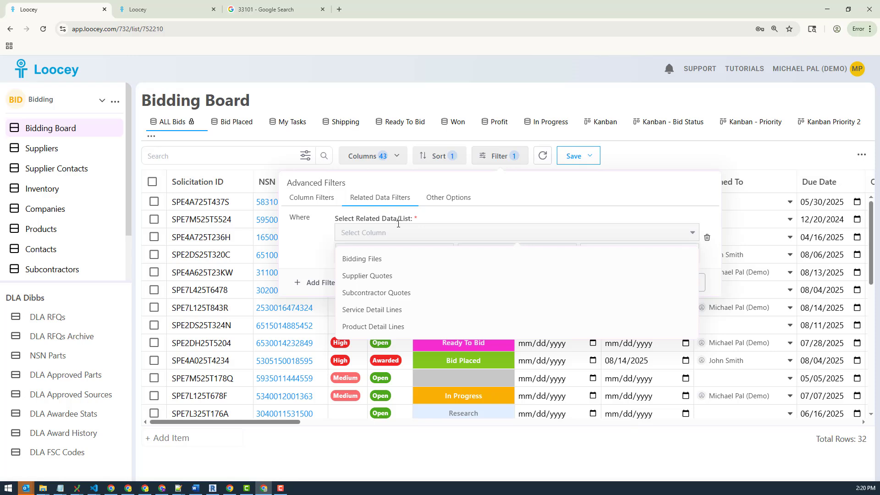
click(375, 278)
Set the Supplier Quotes filter to Part Number equal to 178SA188 and apply it.
click(369, 258)
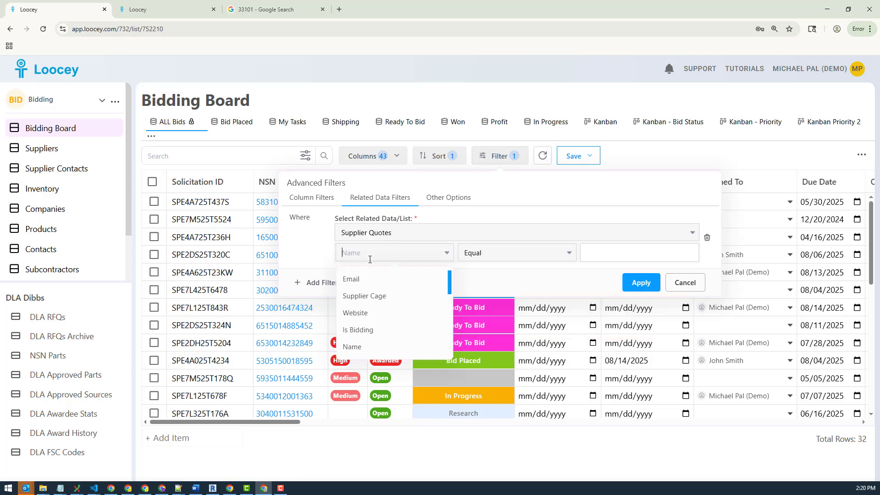
mouse_move(450, 288)
mouse_down()
mouse_move(454, 358)
mouse_move(453, 295)
mouse_up()
click(371, 314)
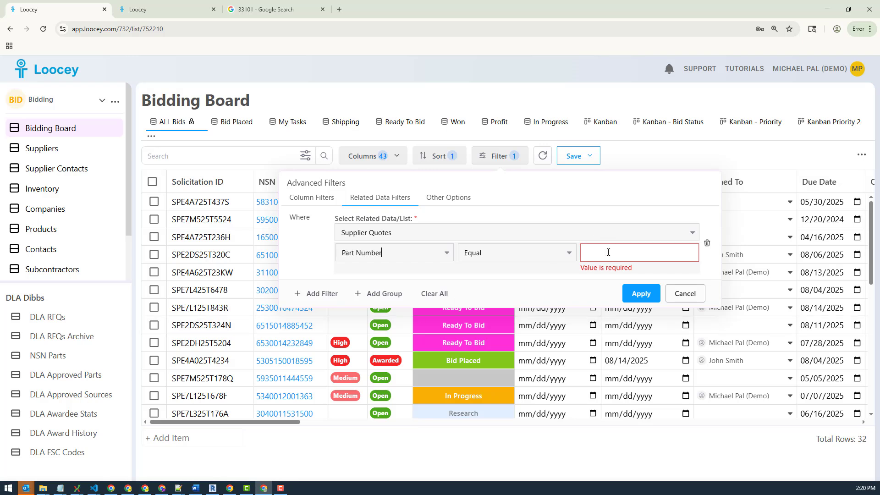
text(178SA188)
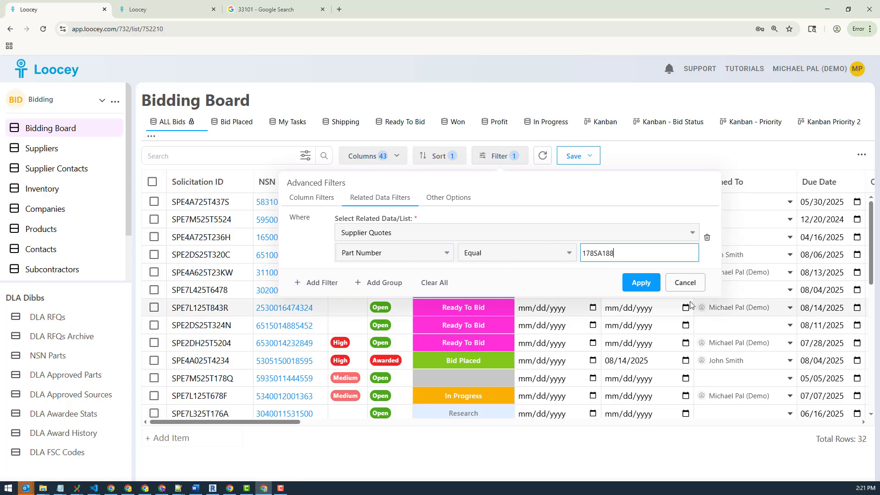
click(642, 285)
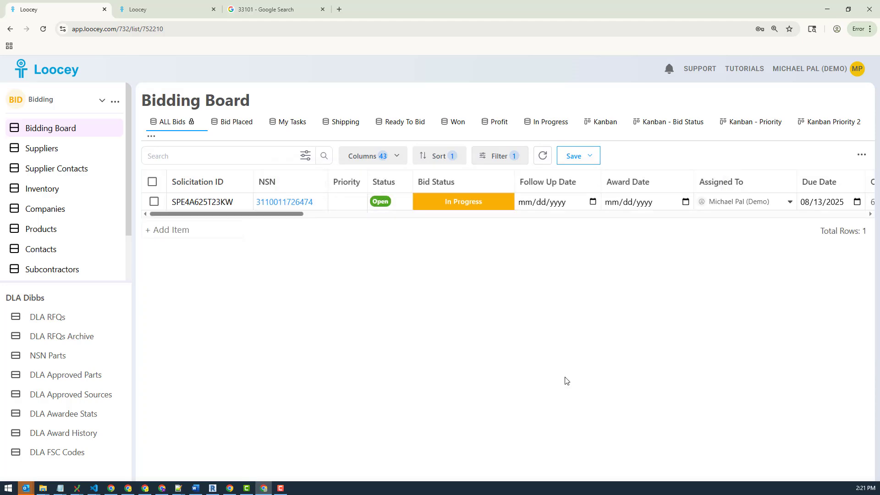
Open the filtered solicitation SPE4A625T23KW in a new browser tab and switch to that tab.
right_click(184, 203)
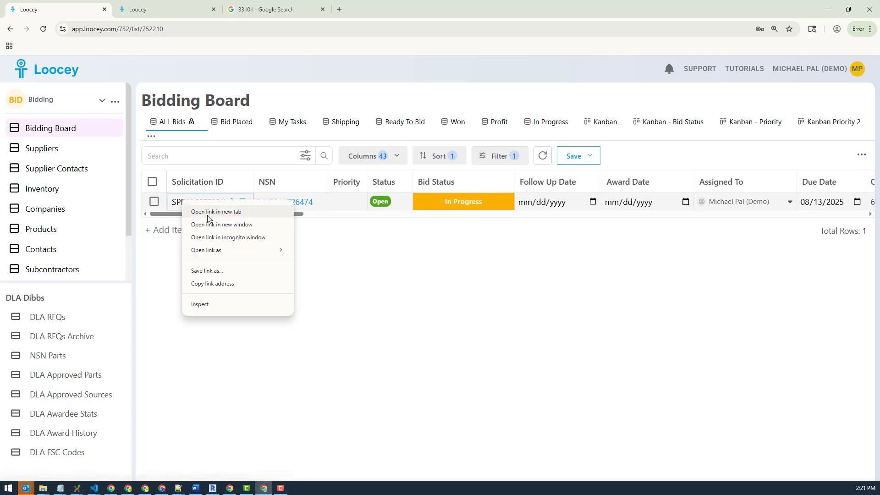
click(209, 215)
click(155, 9)
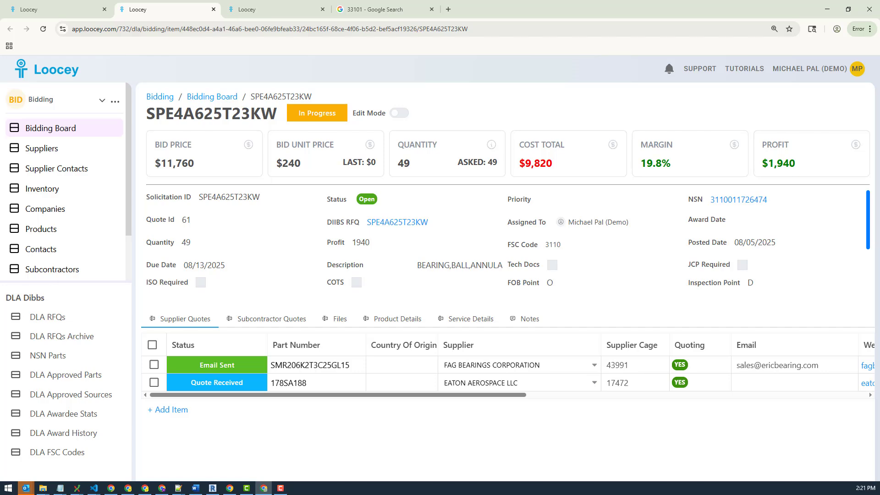
Switch to the Notepad notes, add part number 178SA188 a few lines below the Miami zip code, and put Notepad away.
click(60, 488)
click(432, 319)
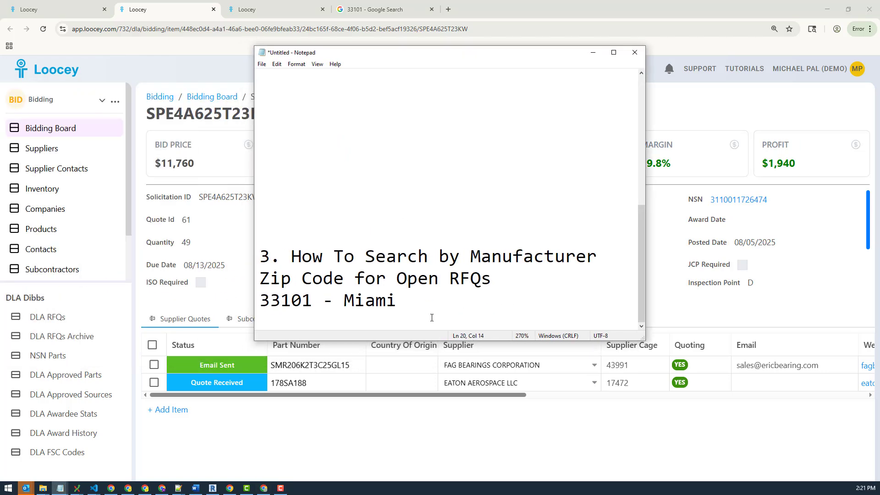
key(Return)
key(Return)
key(Return)
key(Return)
text(178SA188)
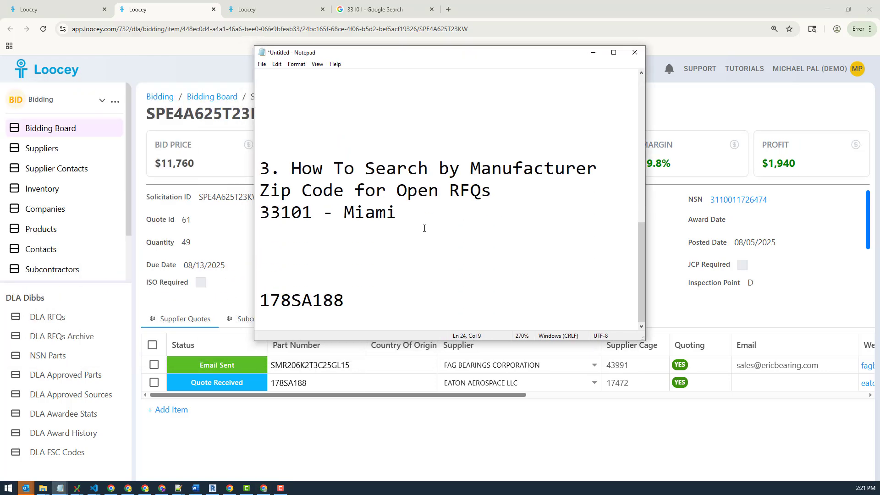
click(60, 488)
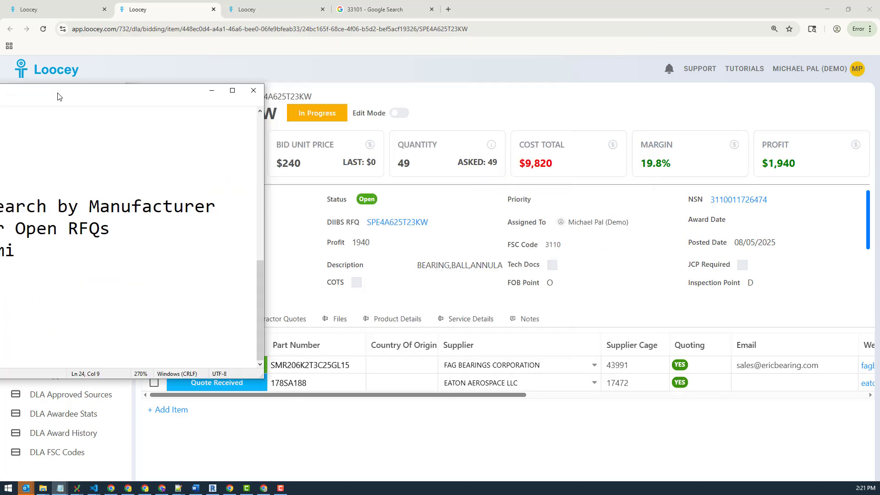
Go back to the Bidding Board and add a column filter where Status equals Awarded.
click(54, 127)
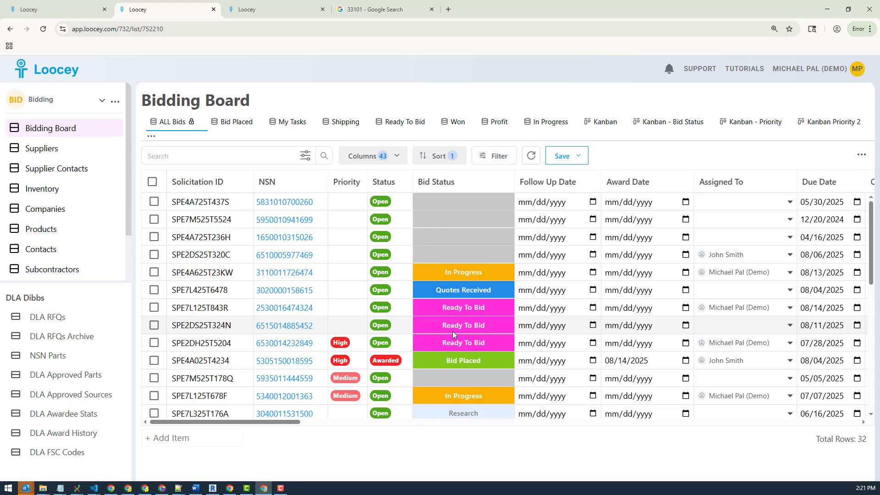
click(498, 156)
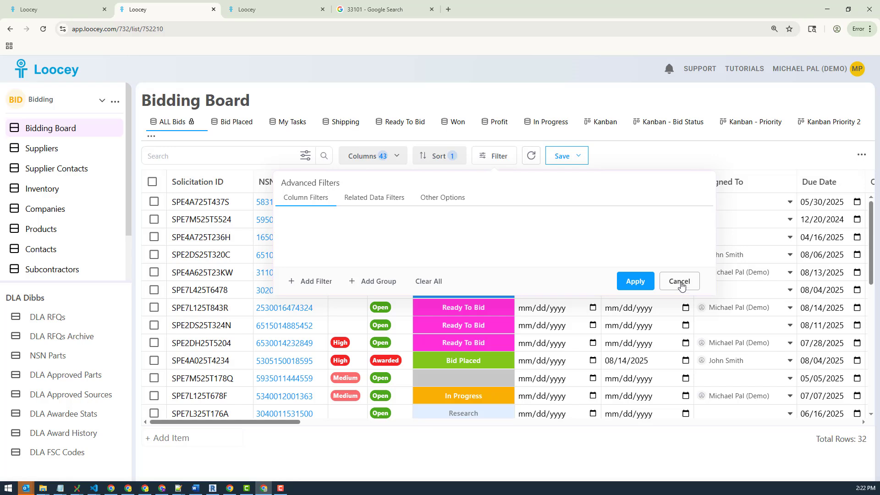
click(307, 286)
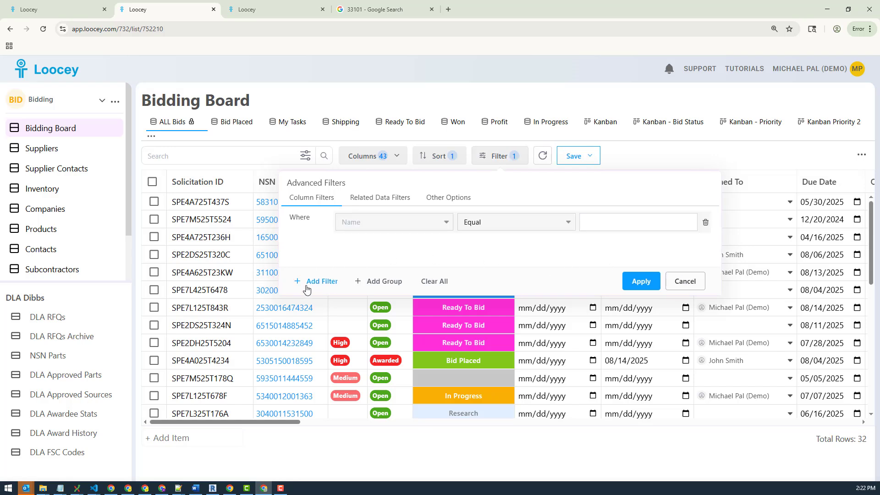
click(393, 225)
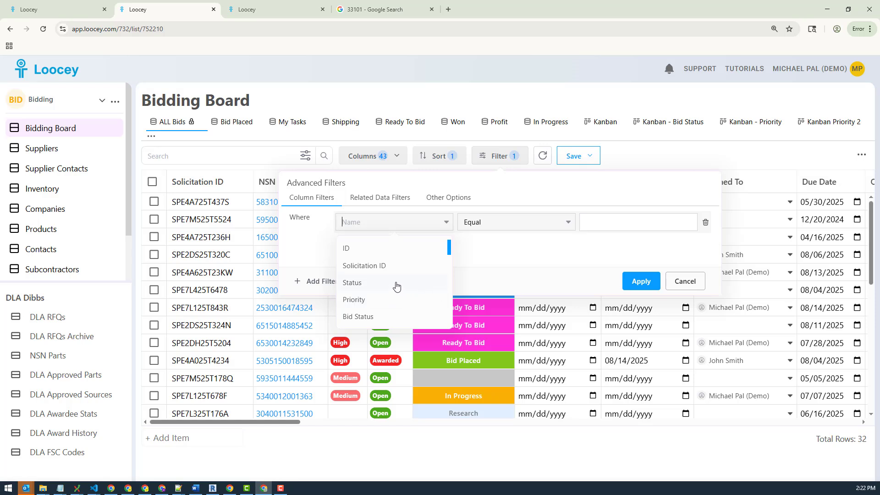
click(396, 284)
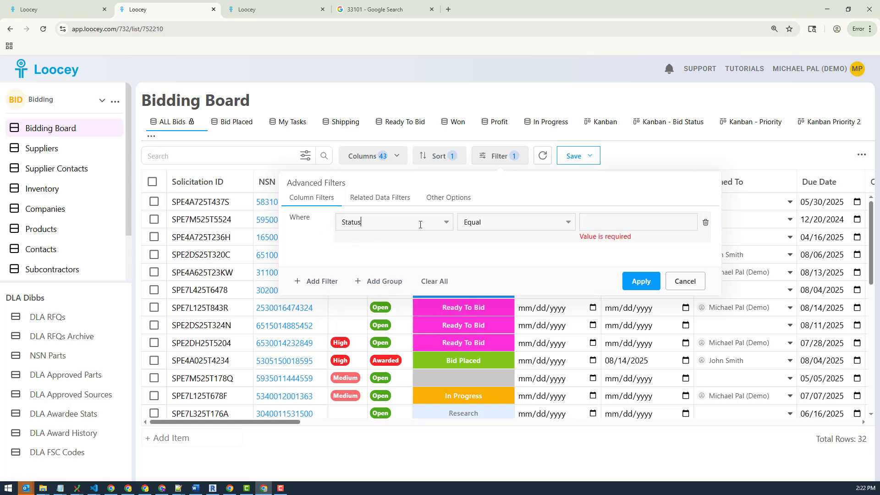
click(494, 223)
click(626, 257)
click(521, 227)
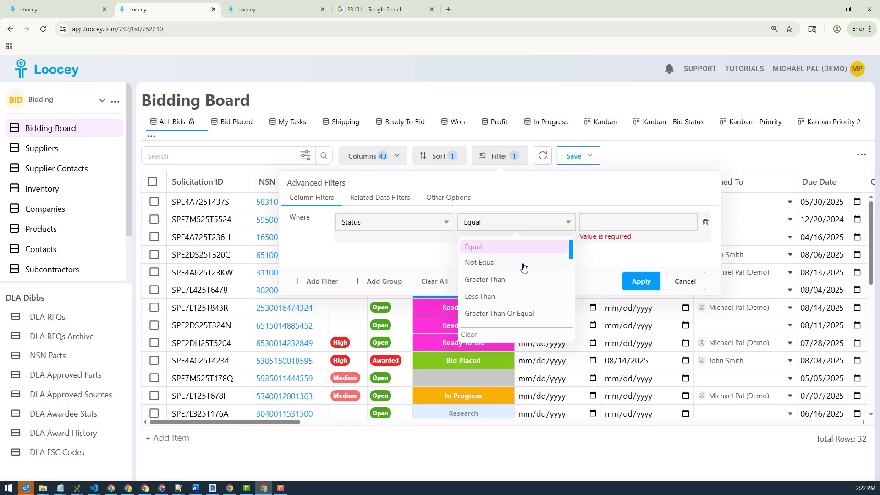
click(615, 229)
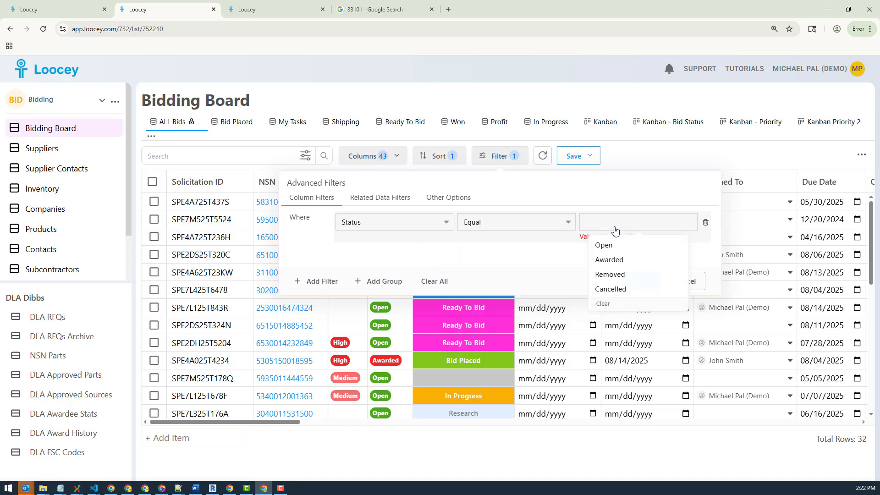
click(611, 259)
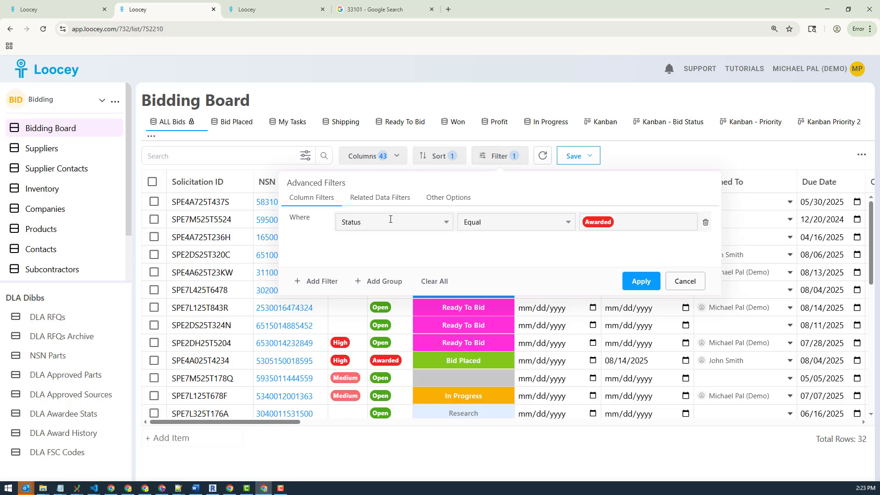
click(645, 224)
click(521, 253)
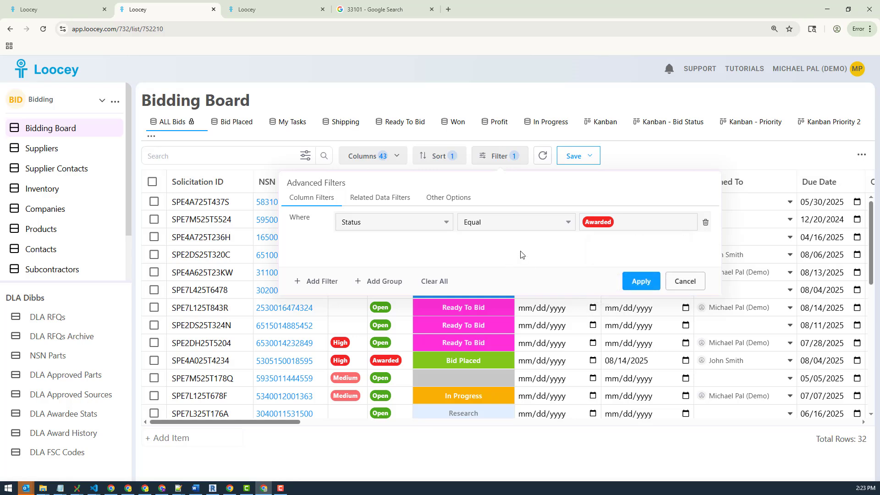